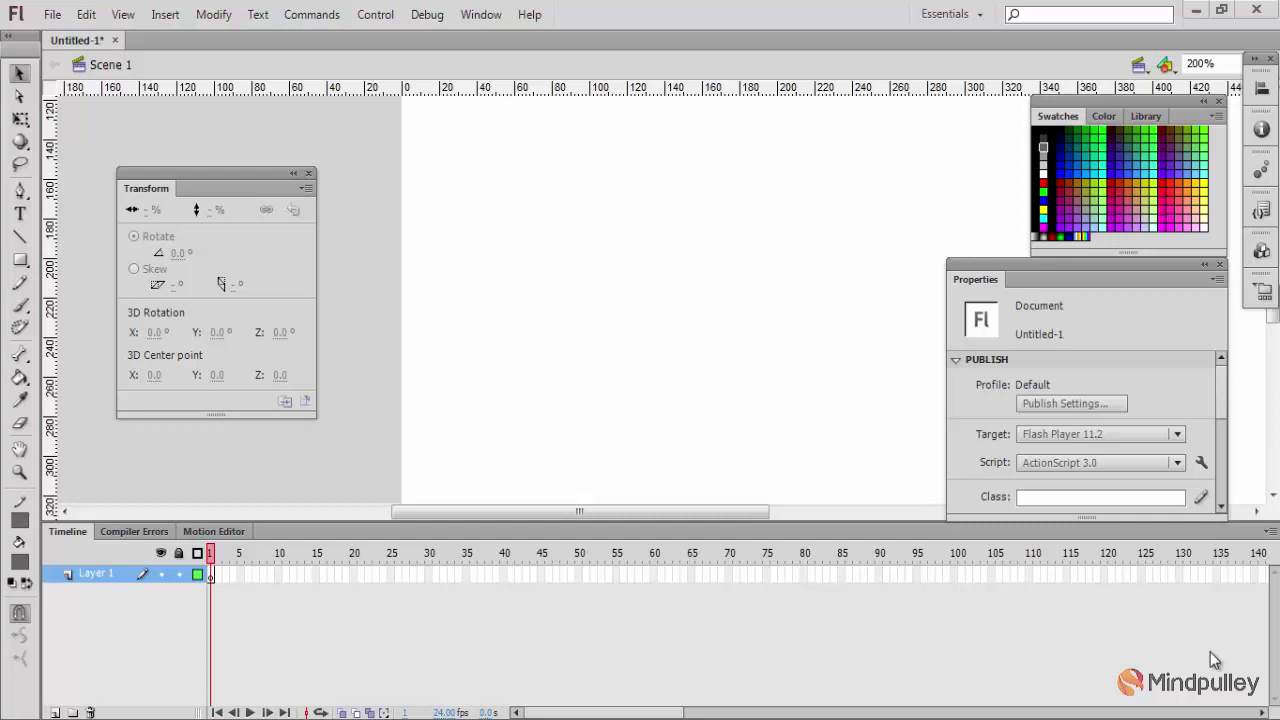
Step: Create a new symbol named "Change Color" with the type Graphic
{"action": "left_click", "coordinate": [168, 17]}
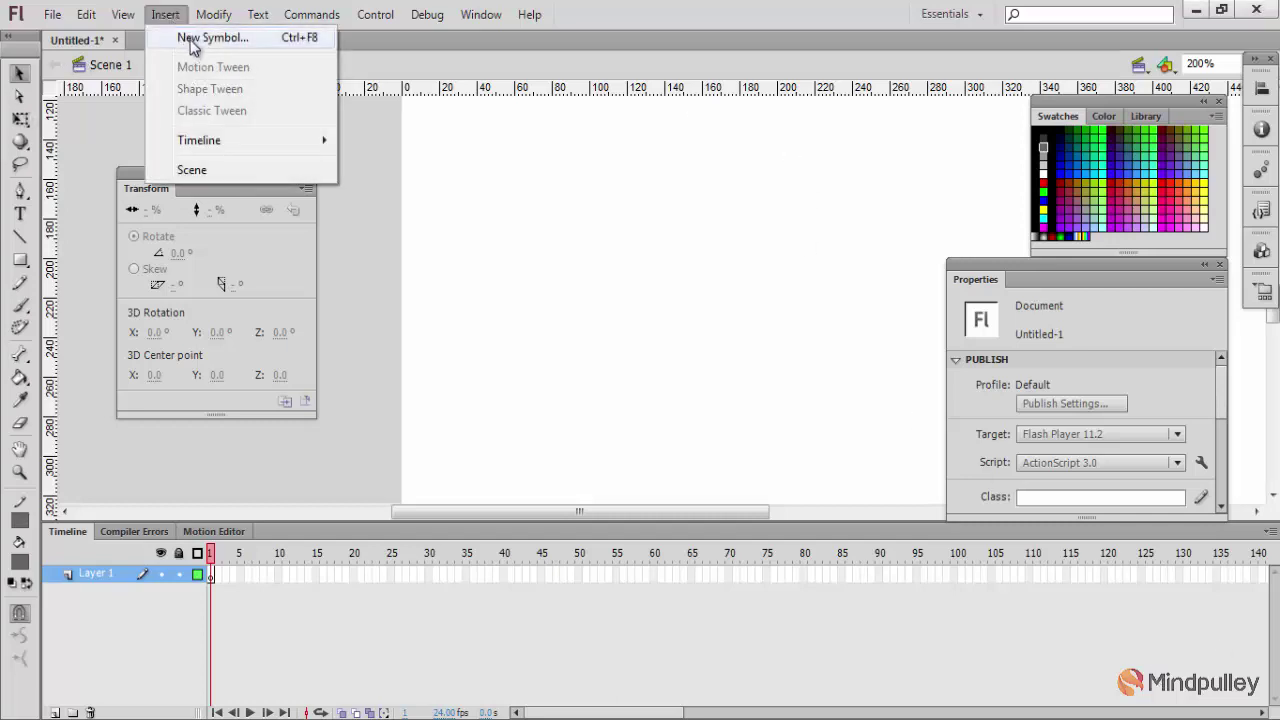
{"action": "left_click", "coordinate": [192, 40]}
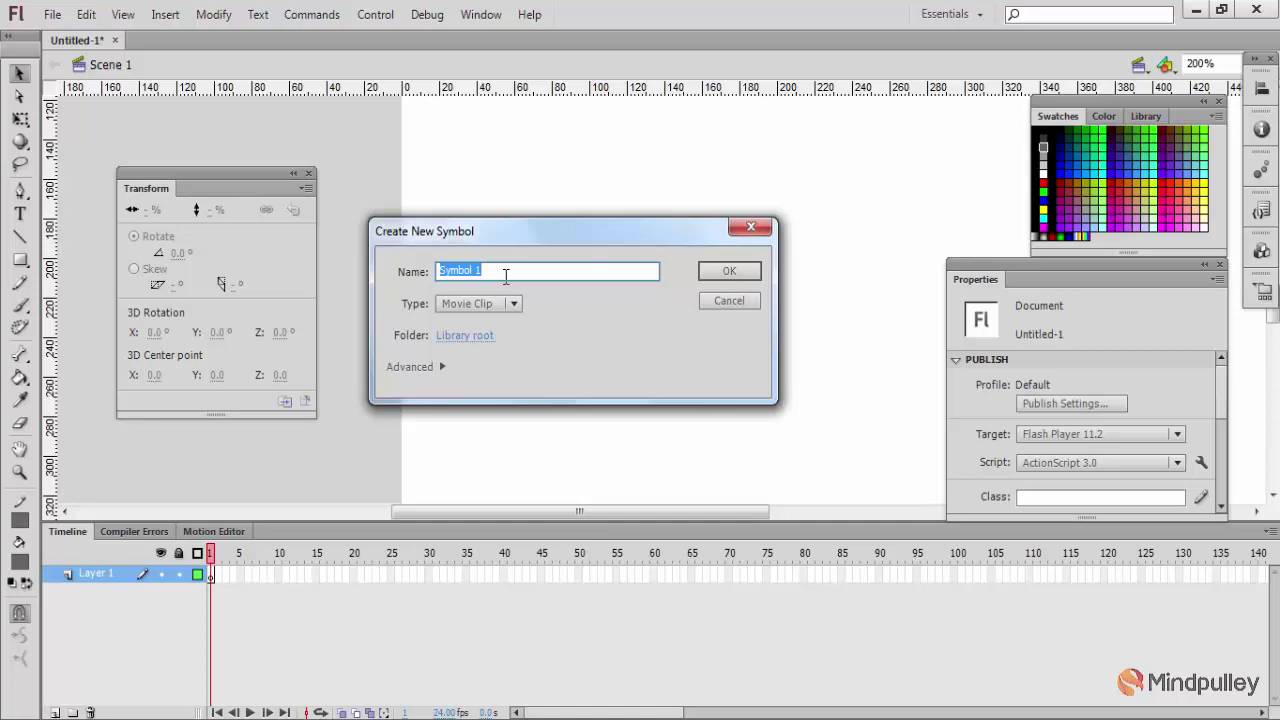
{"action": "type", "text": "Change Color"}
{"action": "left_click", "coordinate": [514, 304]}
{"action": "left_click", "coordinate": [487, 369]}
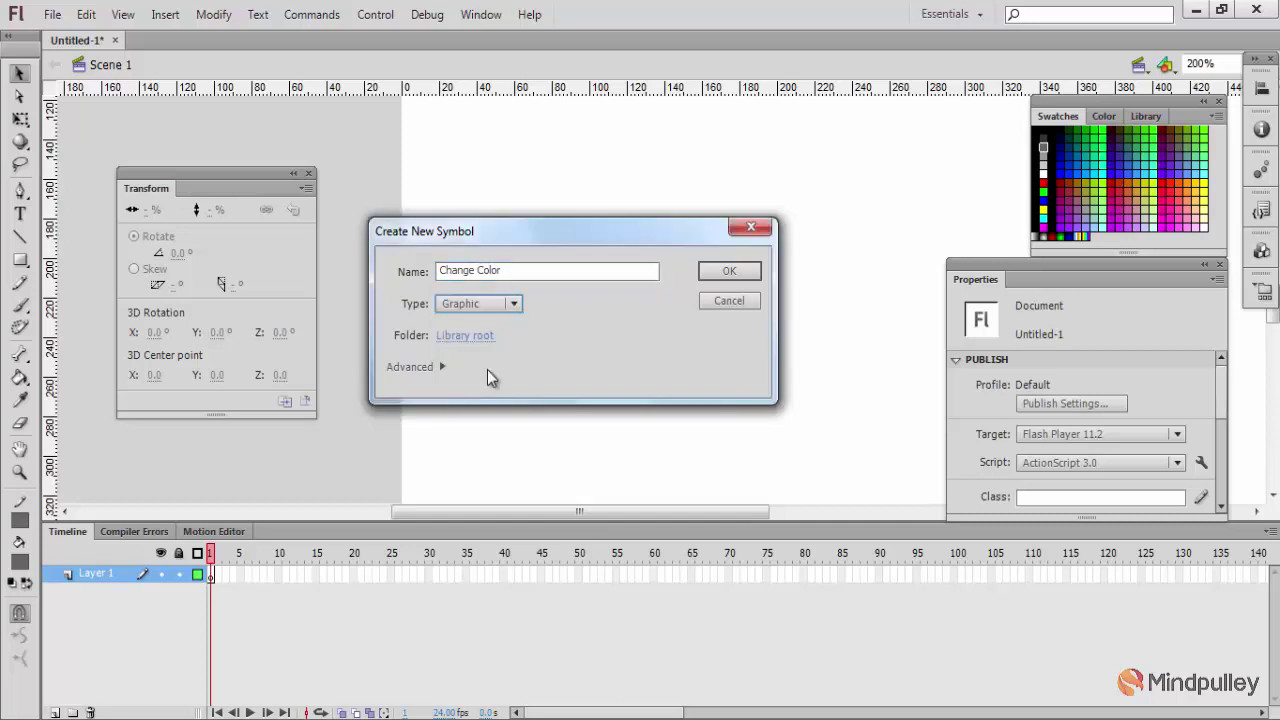
{"action": "left_click", "coordinate": [724, 271]}
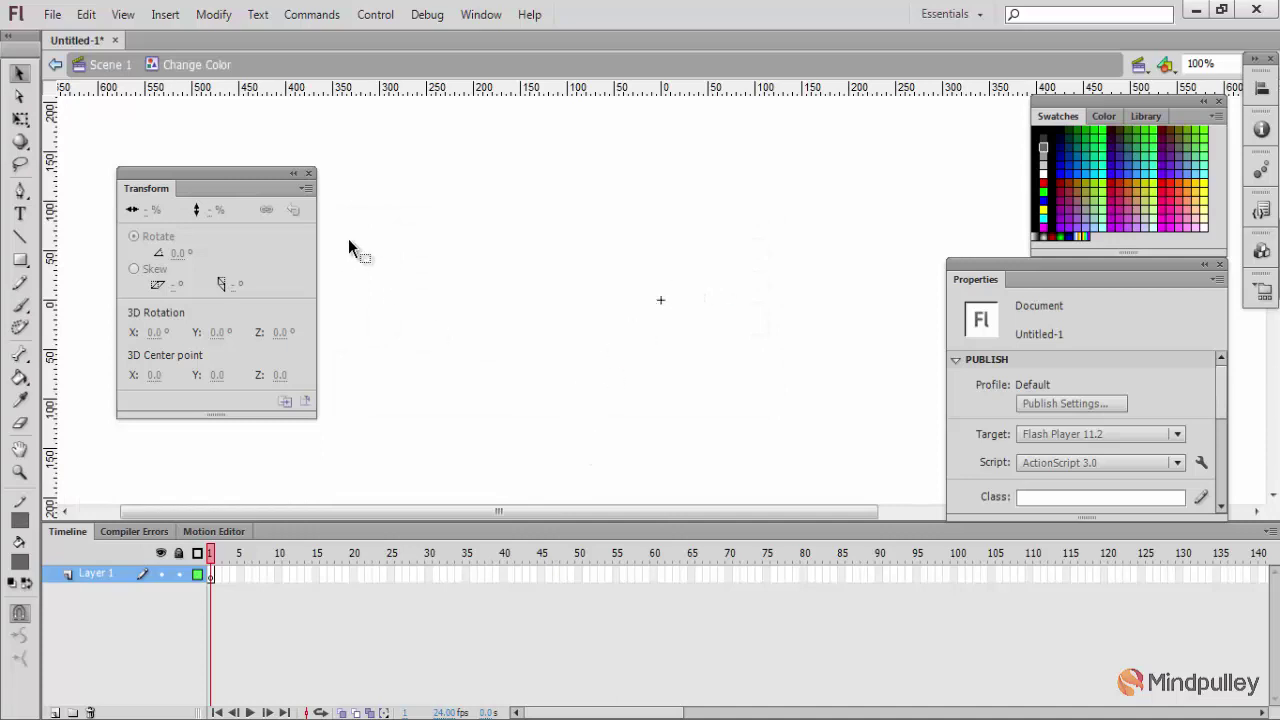
Step: Close the Transform panel and add the static text "Color Changing Text" to the symbol, widening its text box to 115
{"action": "left_click", "coordinate": [310, 174]}
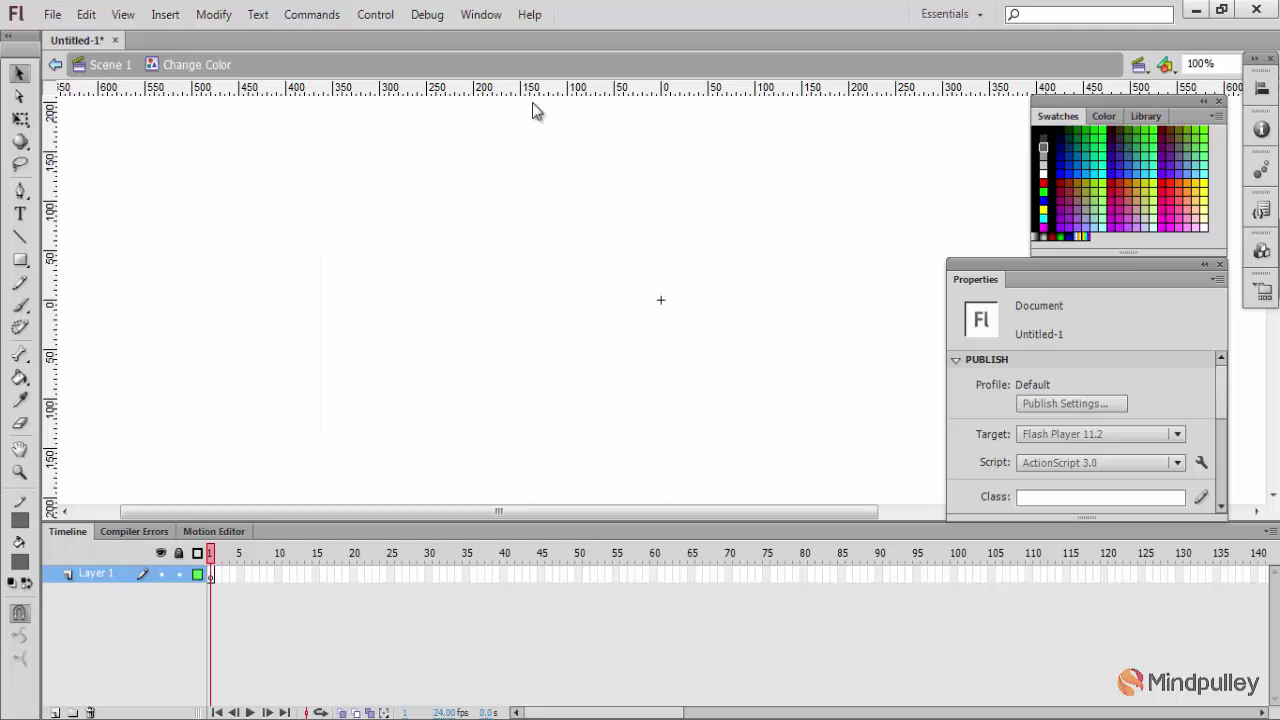
{"action": "left_click", "coordinate": [20, 213]}
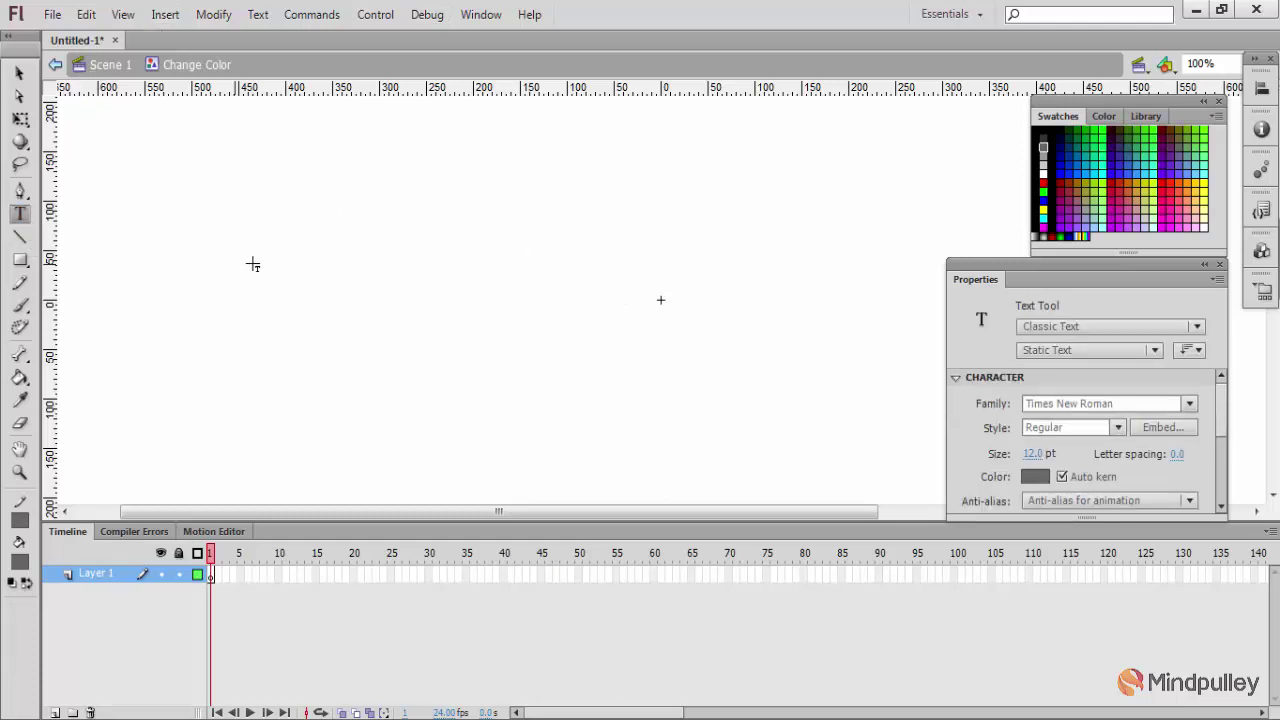
{"action": "left_click", "coordinate": [265, 248]}
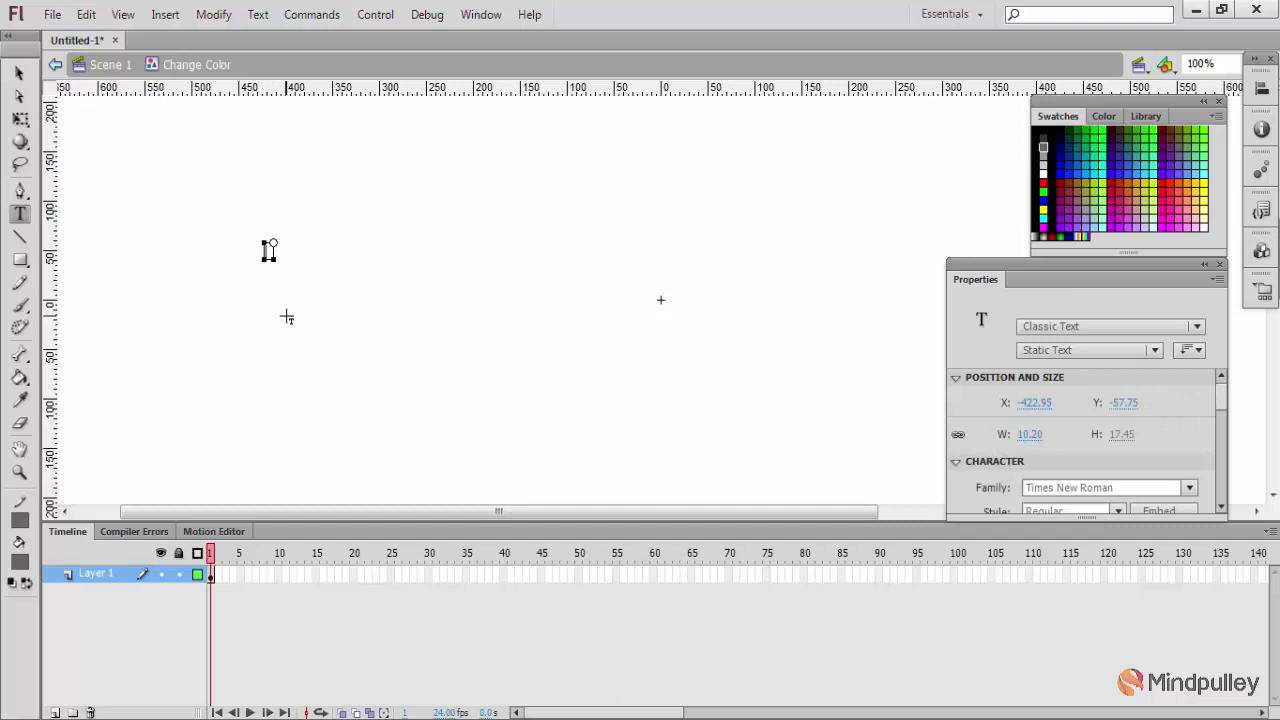
{"action": "type", "text": "Color Changing Text"}
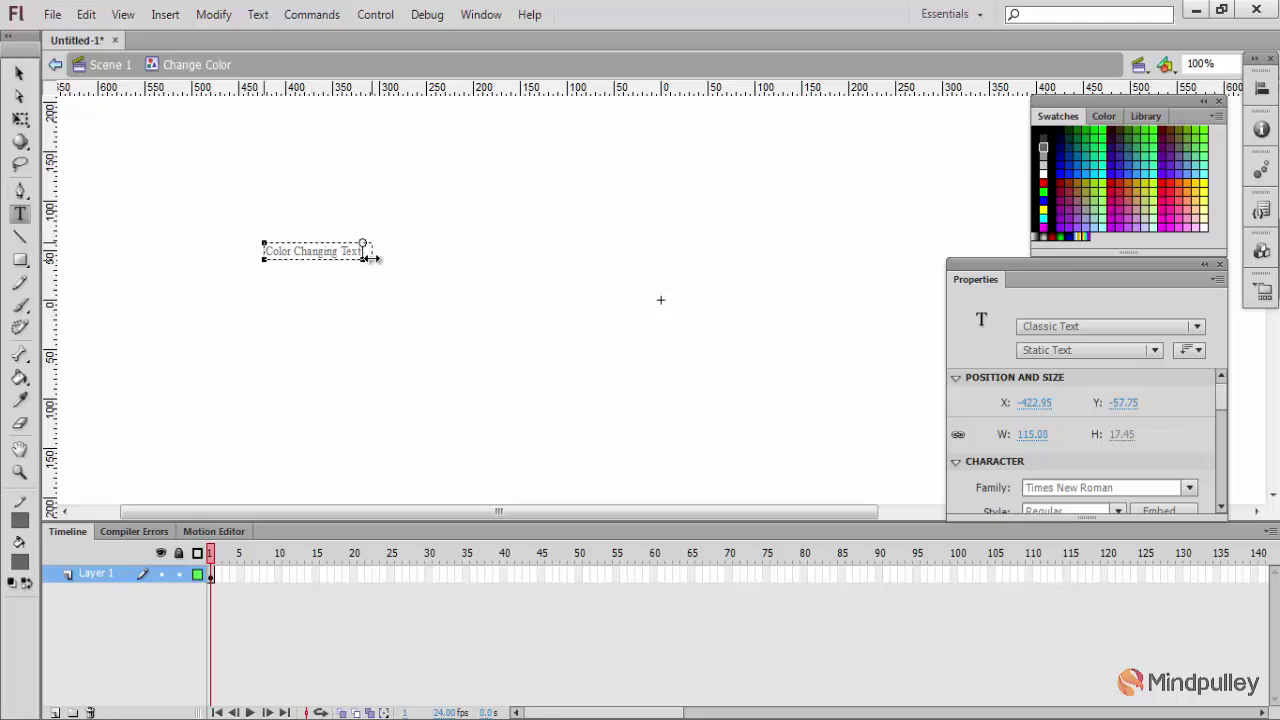
{"action": "left_click_drag", "start_coordinate": [362, 244], "coordinate": [372, 245]}
{"action": "key", "text": "Escape"}
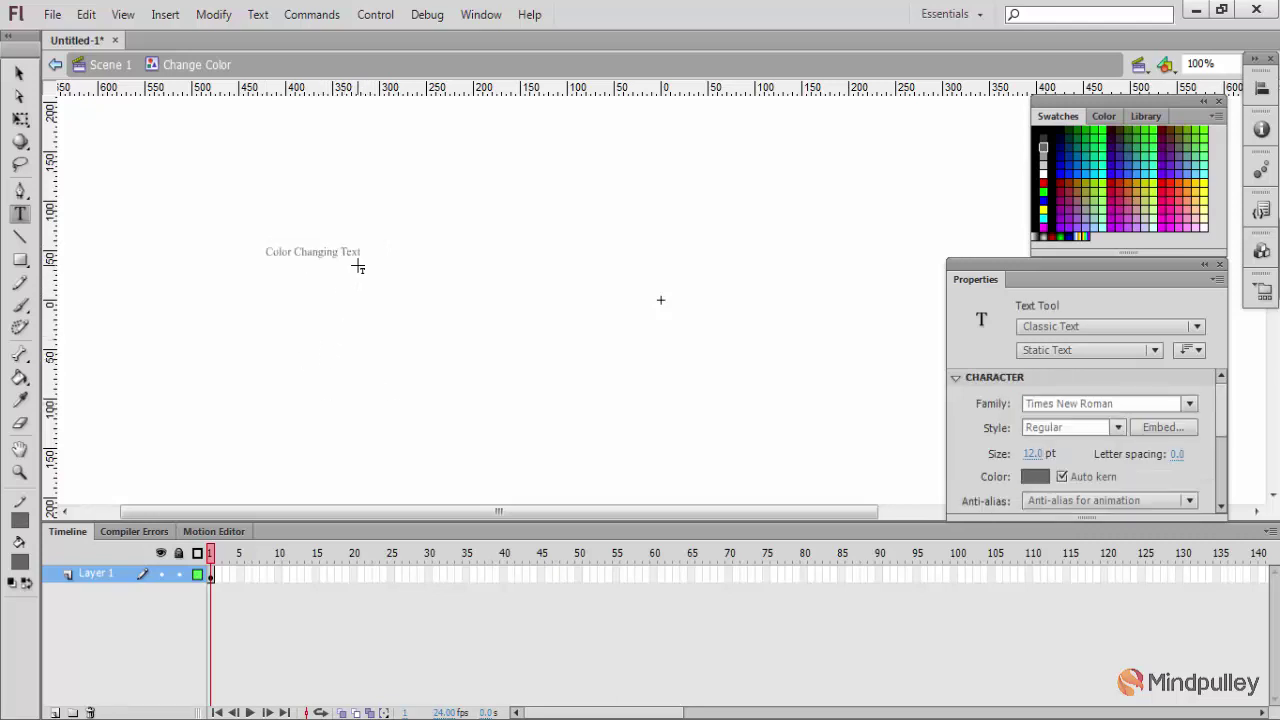
{"action": "left_click", "coordinate": [351, 250]}
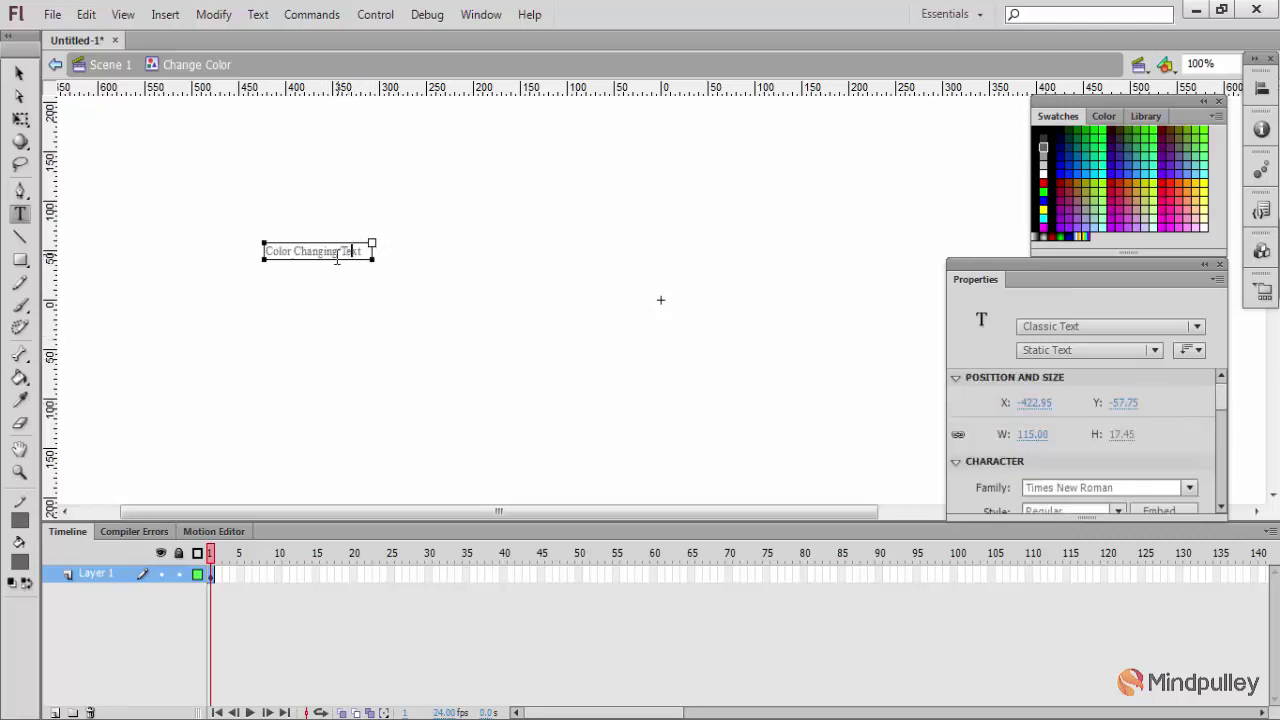
Step: Return to Scene 1 and place an instance of the Change Color symbol on the stage
{"action": "left_click", "coordinate": [108, 64]}
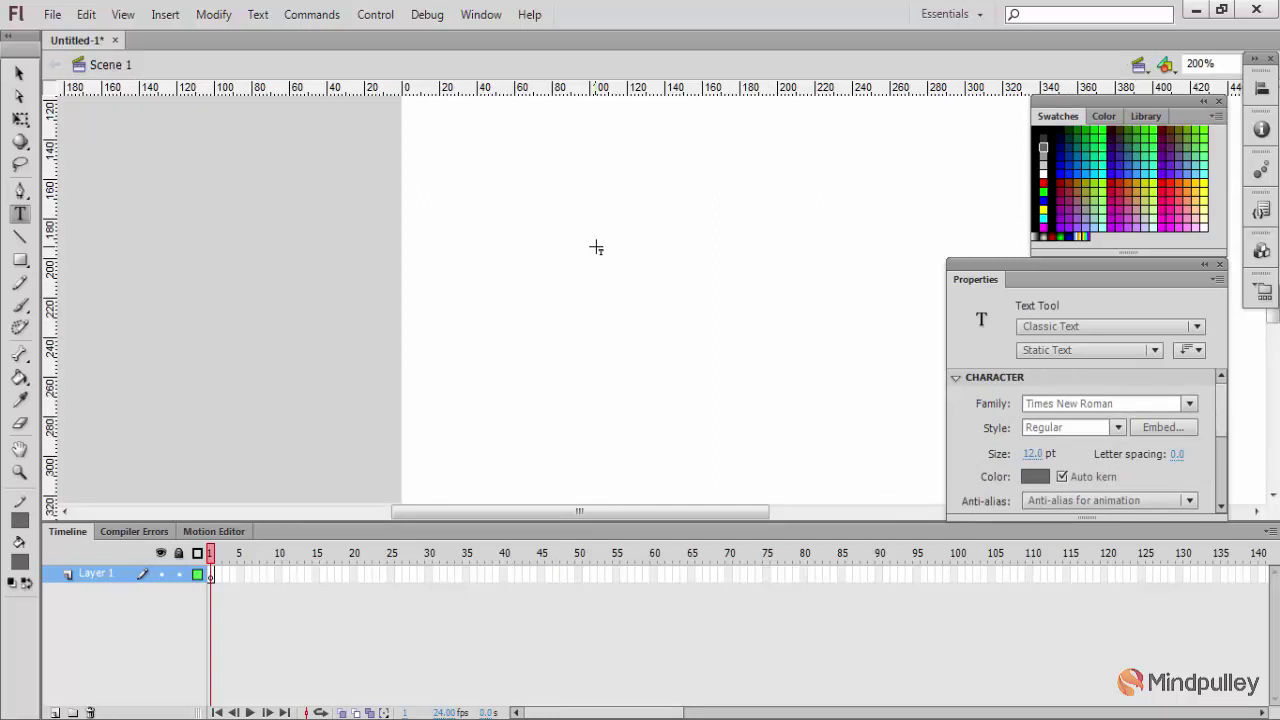
{"action": "left_click_drag", "start_coordinate": [1147, 123], "coordinate": [1146, 118]}
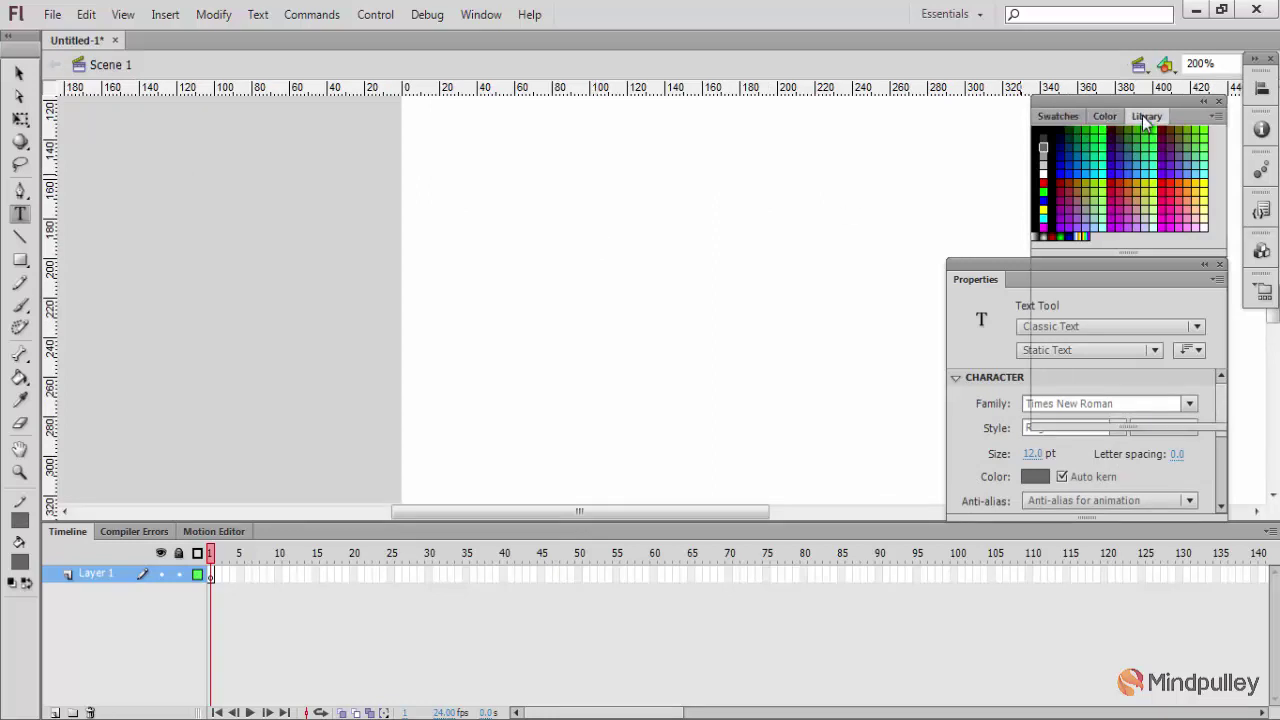
{"action": "left_click", "coordinate": [1146, 117]}
{"action": "left_click_drag", "start_coordinate": [1101, 244], "coordinate": [671, 243]}
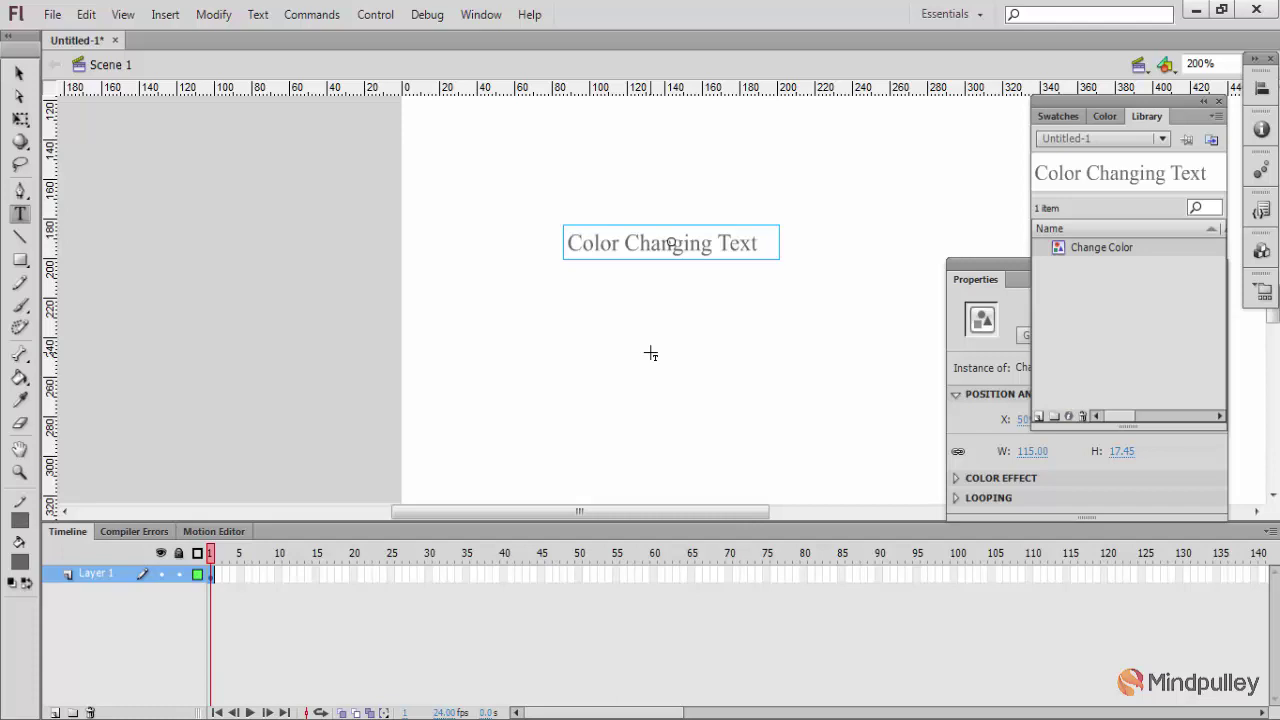
Step: Move the Layer 1 keyframe that holds the text from frame 1 to frame 15
{"action": "left_click", "coordinate": [226, 576]}
{"action": "left_click_drag", "start_coordinate": [248, 584], "coordinate": [318, 586]}
{"action": "key", "text": "F5"}
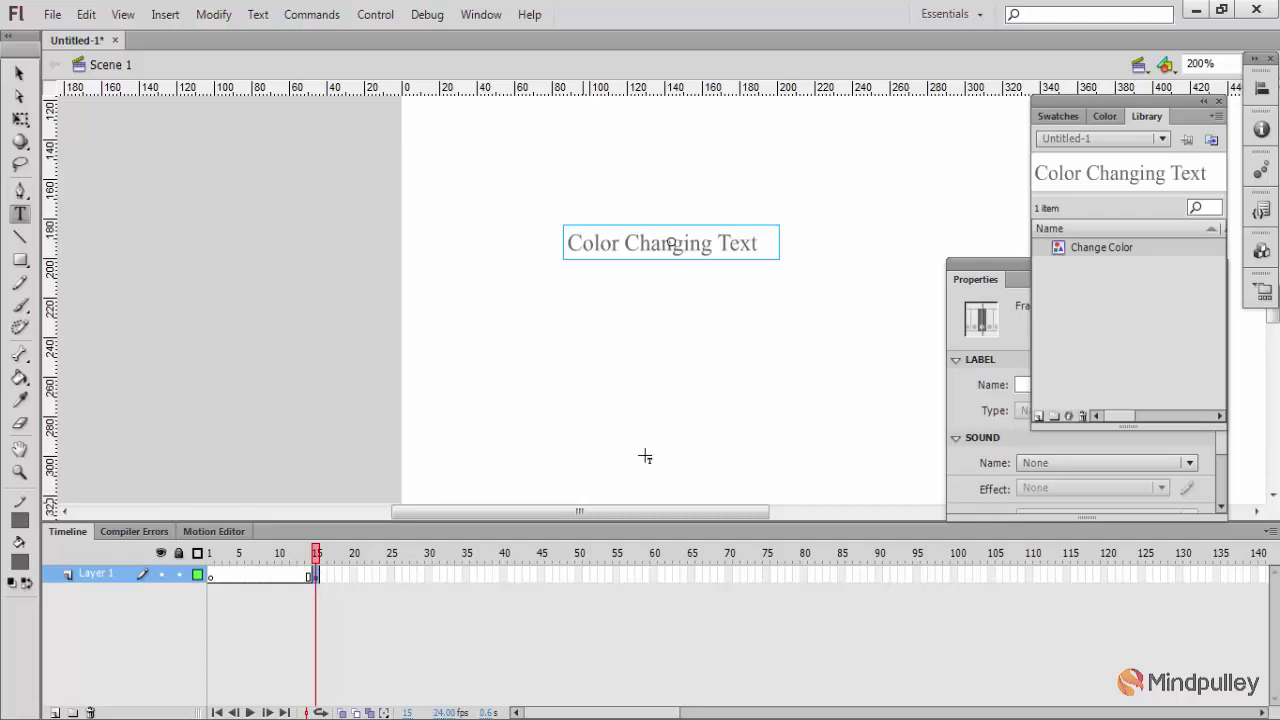
{"action": "left_click", "coordinate": [678, 246]}
{"action": "left_click", "coordinate": [720, 243]}
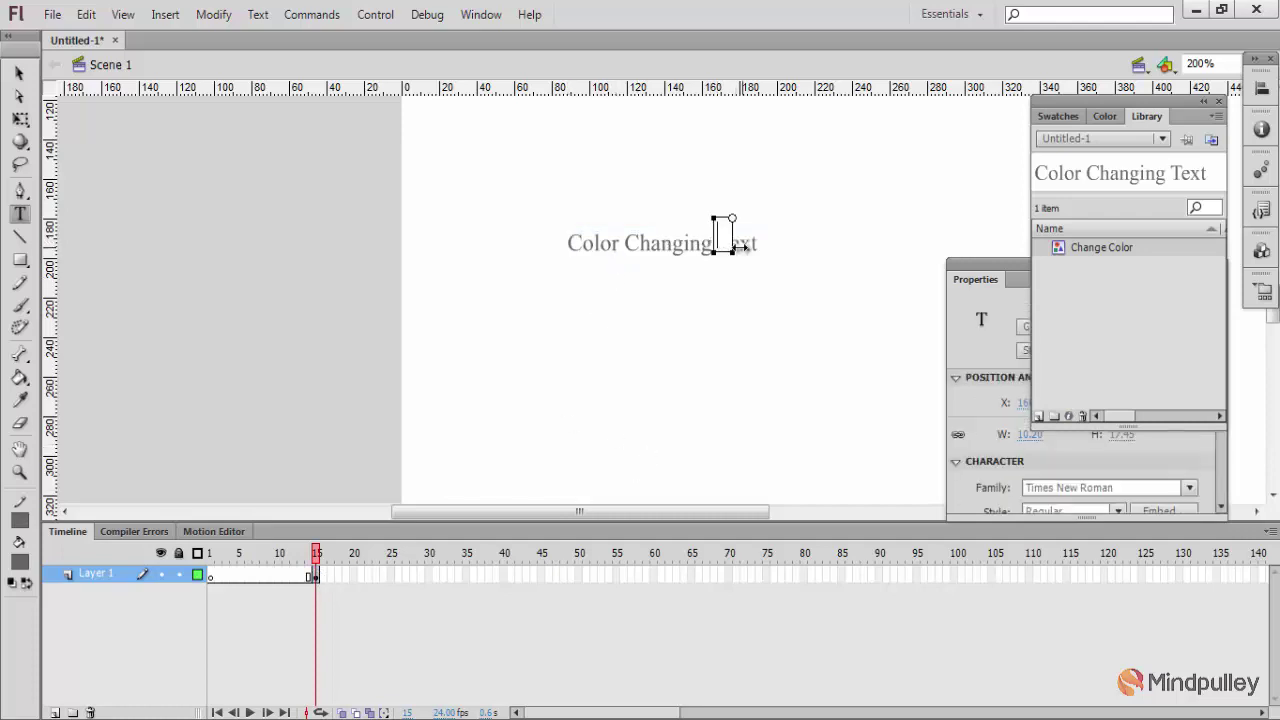
{"action": "left_click", "coordinate": [586, 240]}
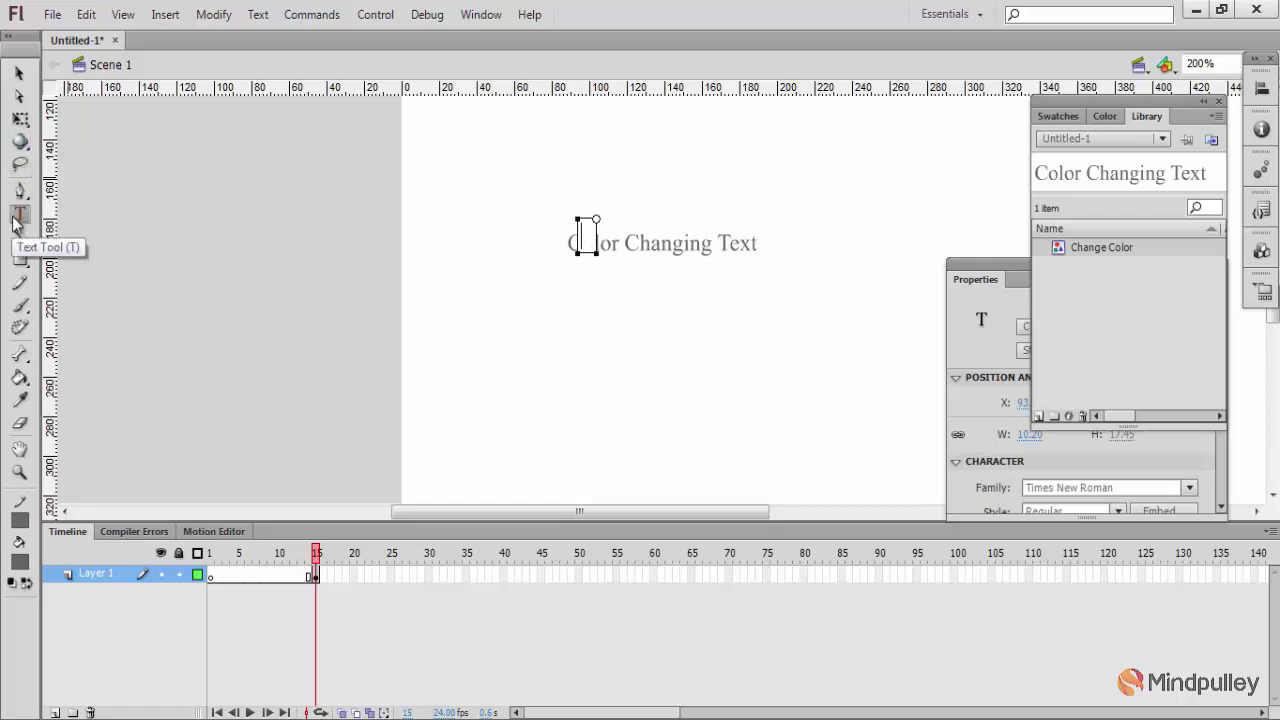
{"action": "left_click", "coordinate": [556, 241]}
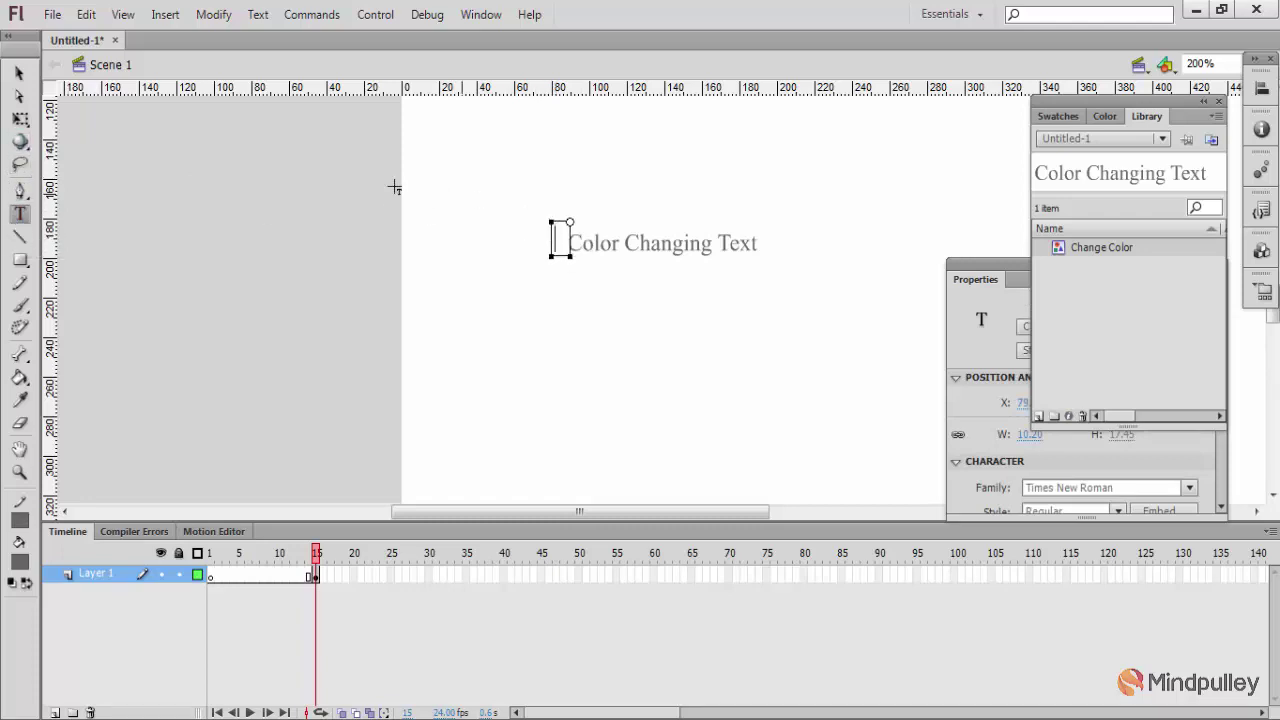
{"action": "key", "text": "Escape"}
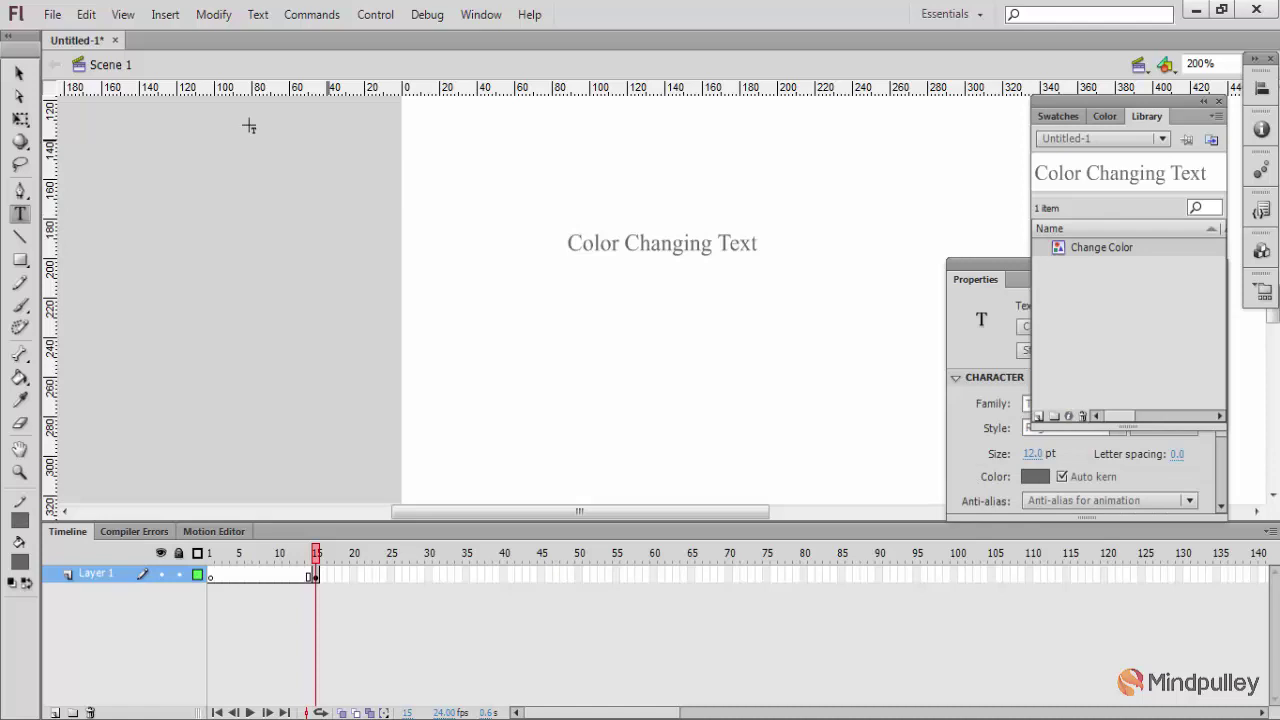
{"action": "left_click", "coordinate": [18, 74]}
{"action": "left_click", "coordinate": [19, 213]}
{"action": "left_click", "coordinate": [578, 231]}
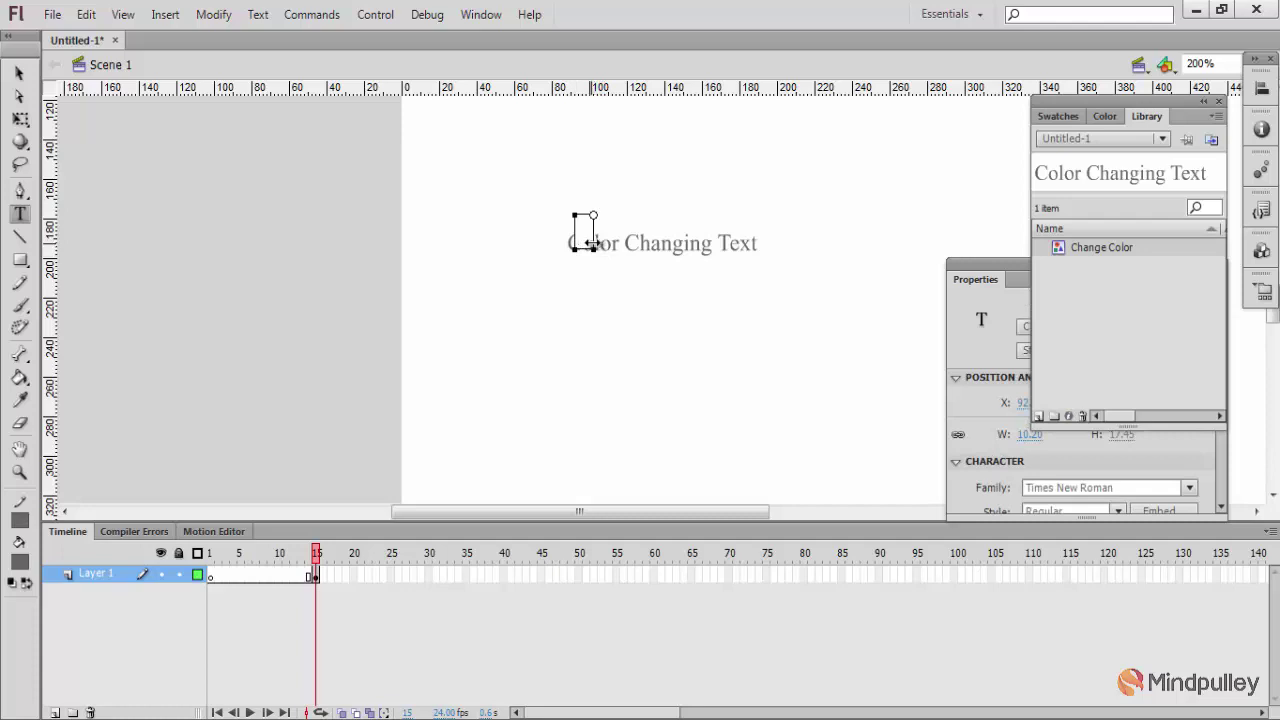
{"action": "key", "text": "Escape"}
{"action": "left_click", "coordinate": [700, 237]}
{"action": "key", "text": "Escape"}
{"action": "left_click", "coordinate": [604, 244]}
{"action": "key", "text": "Escape"}
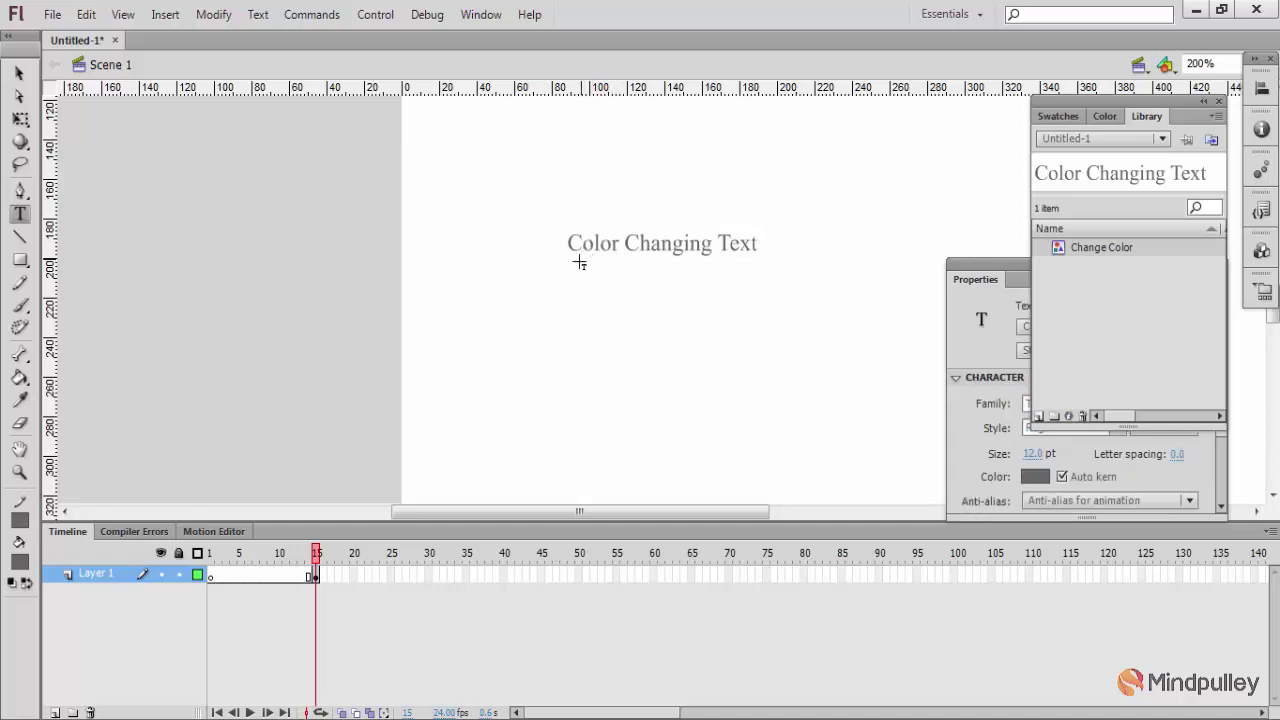
{"action": "left_click", "coordinate": [19, 96]}
{"action": "left_click_drag", "start_coordinate": [535, 216], "coordinate": [764, 279]}
{"action": "left_click", "coordinate": [757, 254]}
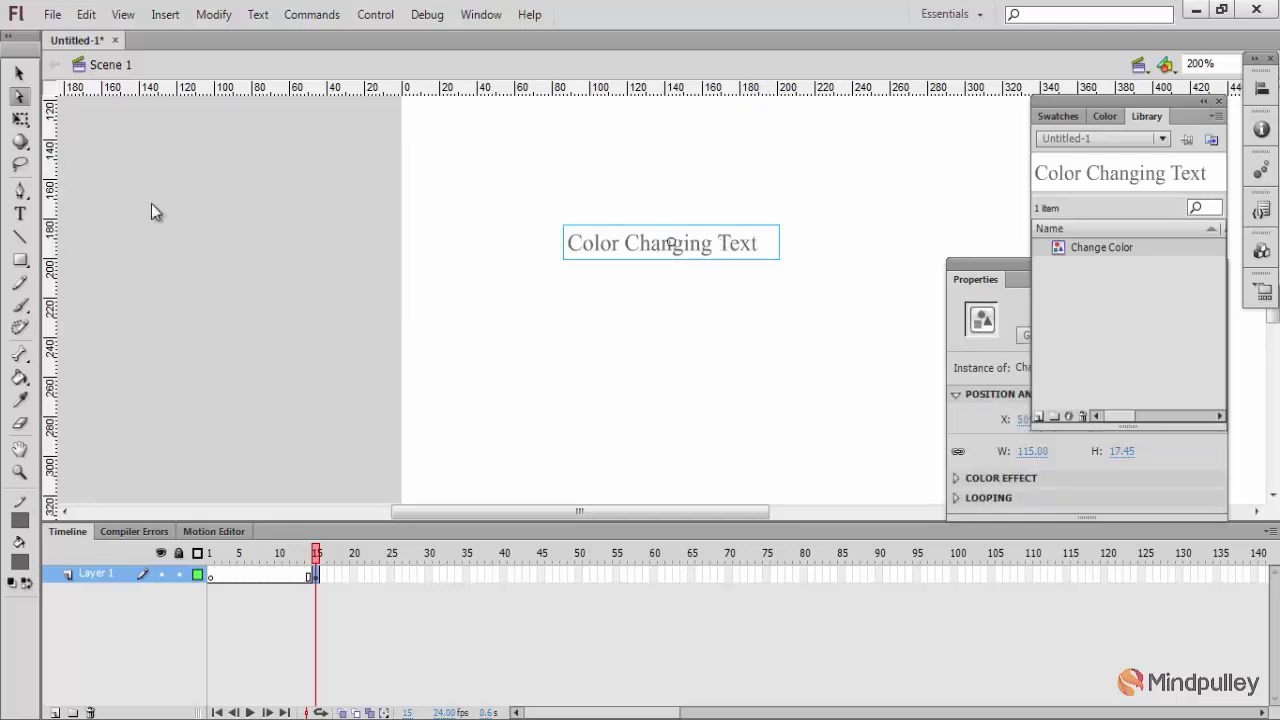
{"action": "left_click", "coordinate": [19, 213]}
{"action": "left_click", "coordinate": [684, 230]}
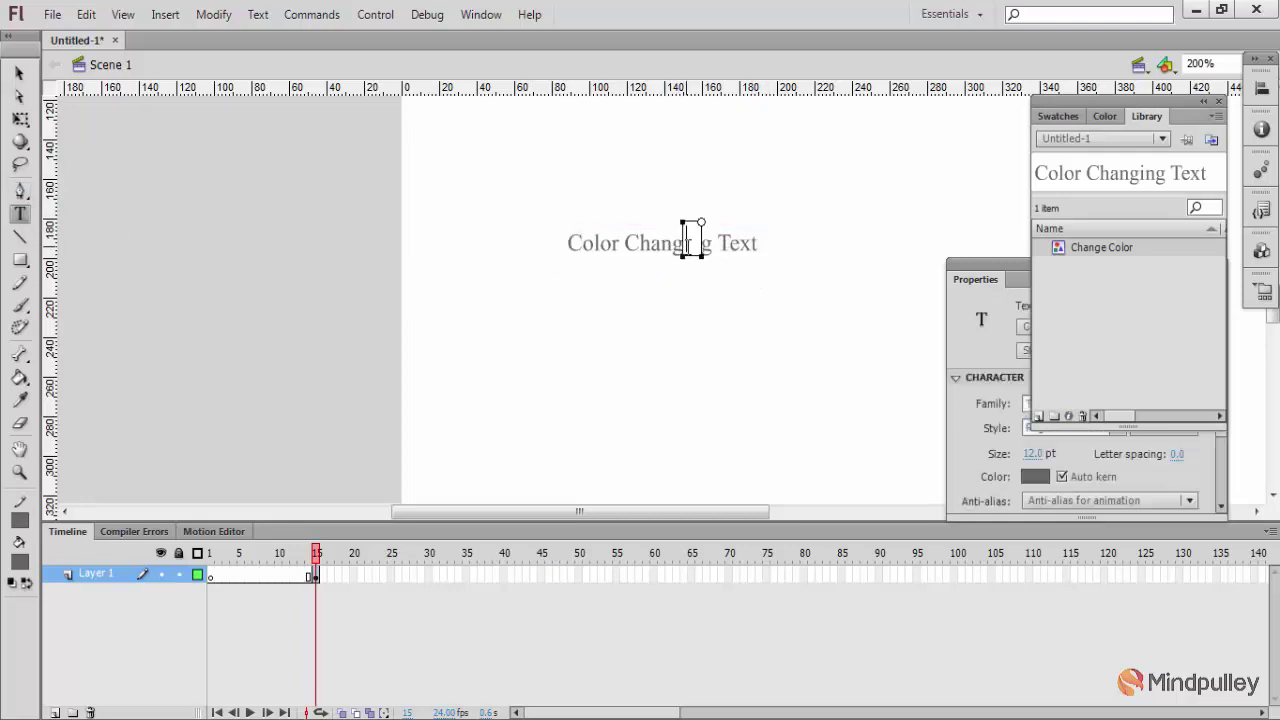
{"action": "key", "text": "Escape"}
{"action": "left_click", "coordinate": [636, 250]}
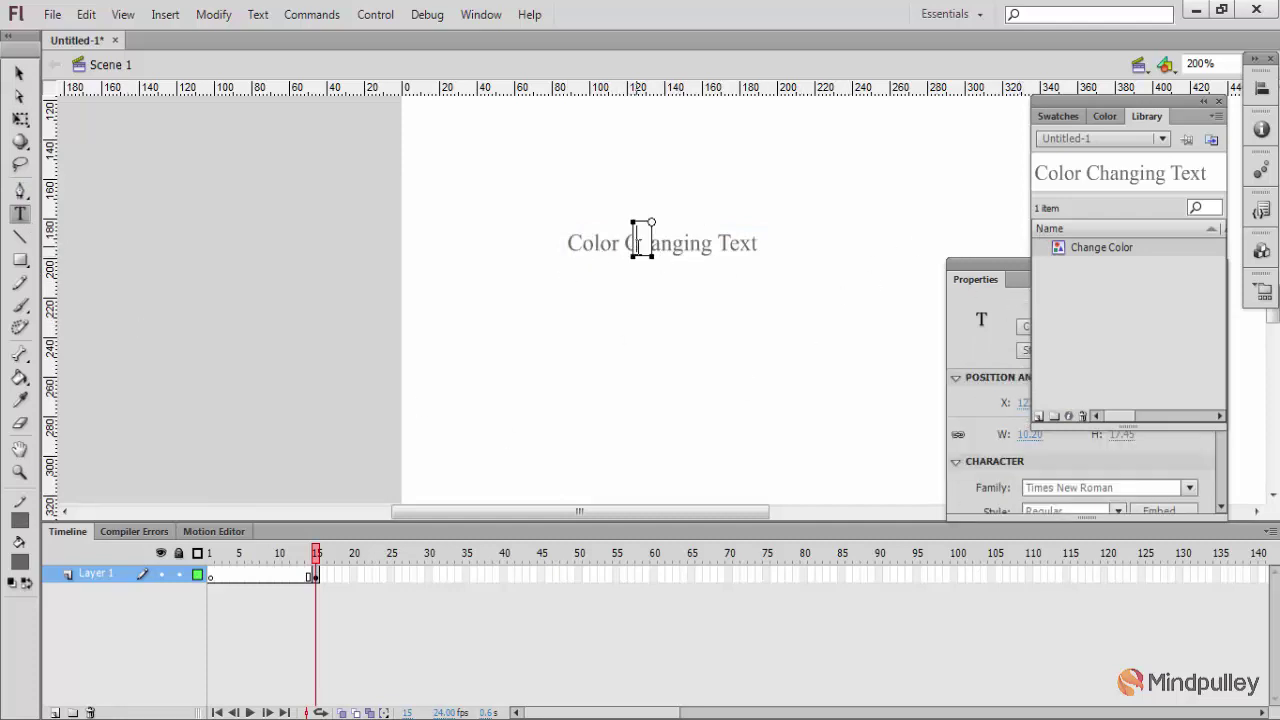
{"action": "key", "text": "Escape"}
{"action": "key", "text": "v"}
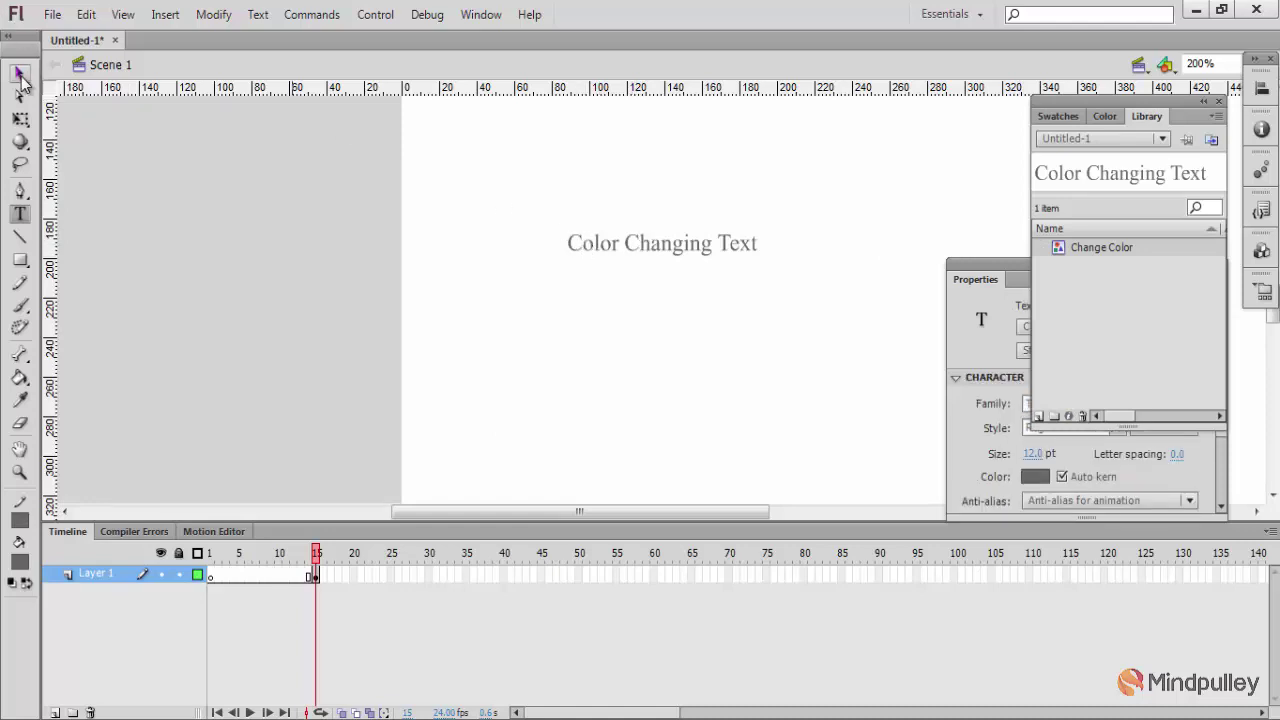
Step: Shift the text instance slightly to the left on the stage and extend Layer 1 to frame 30
{"action": "left_click", "coordinate": [783, 257]}
{"action": "mouse_move", "coordinate": [766, 257]}
{"action": "left_mouse_down"}
{"action": "mouse_move", "coordinate": [663, 257]}
{"action": "mouse_move", "coordinate": [757, 245]}
{"action": "left_mouse_up"}
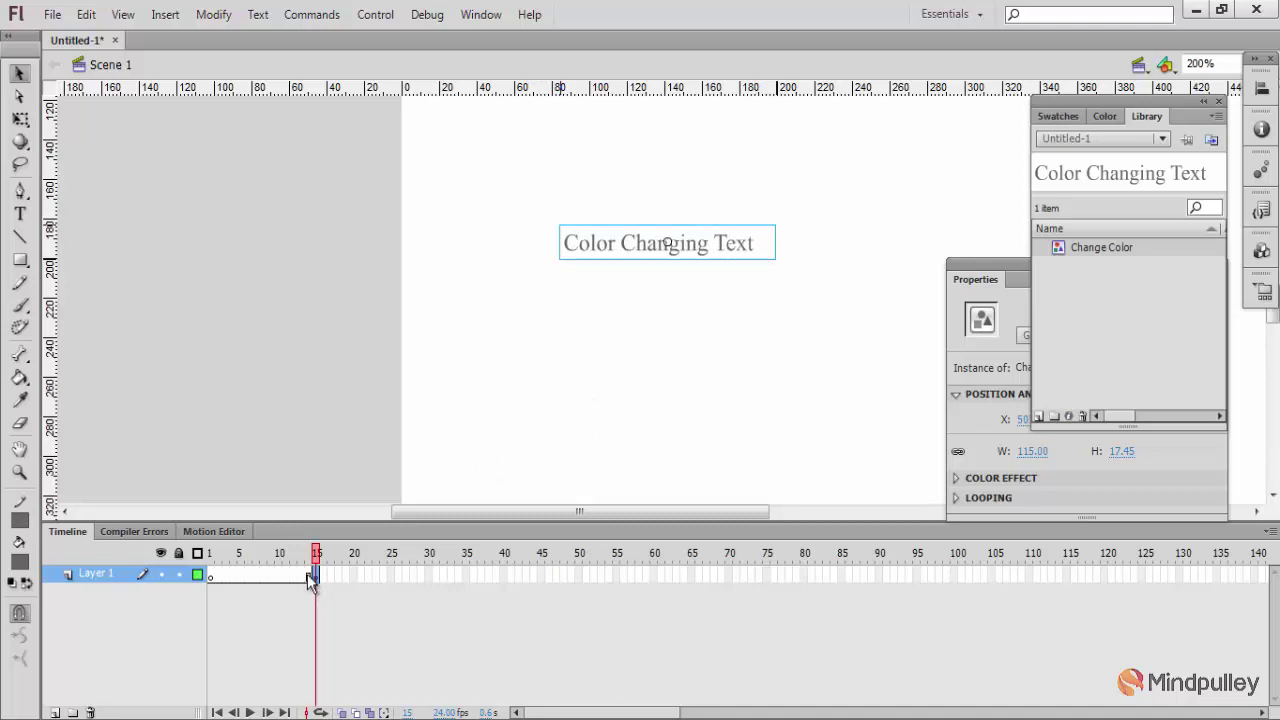
{"action": "left_click_drag", "start_coordinate": [308, 575], "coordinate": [342, 578]}
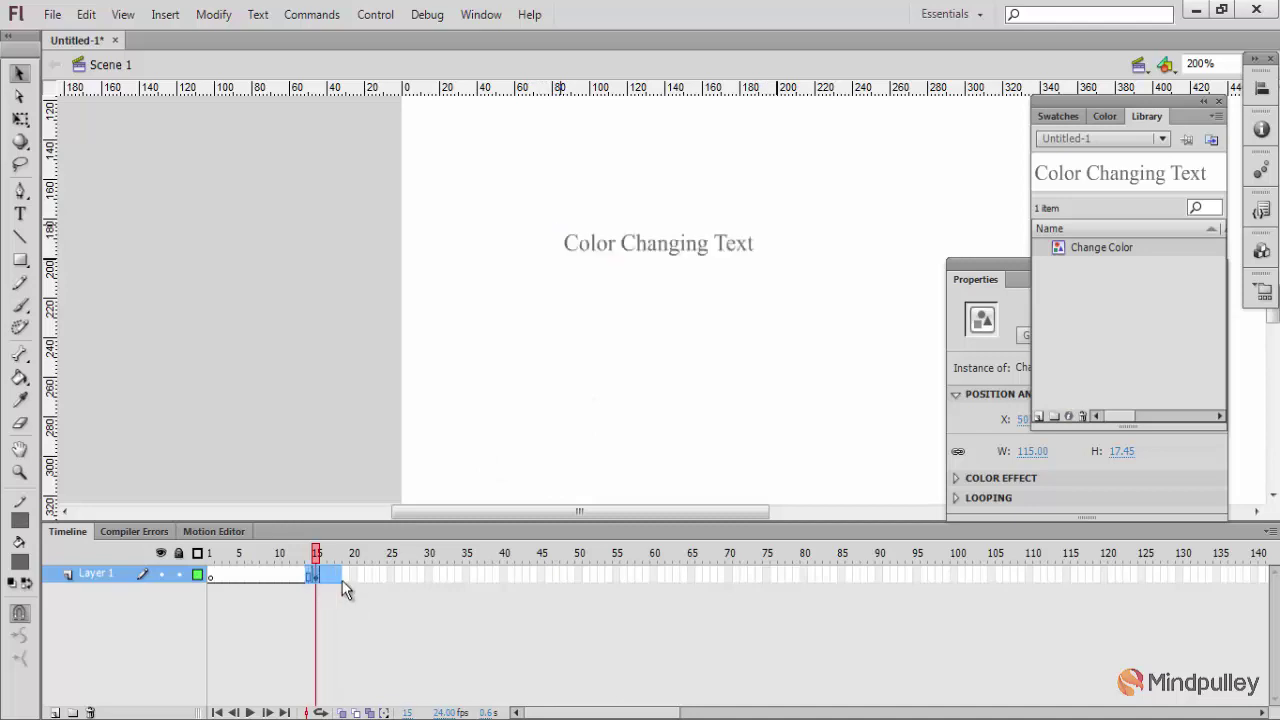
{"action": "left_click", "coordinate": [425, 581]}
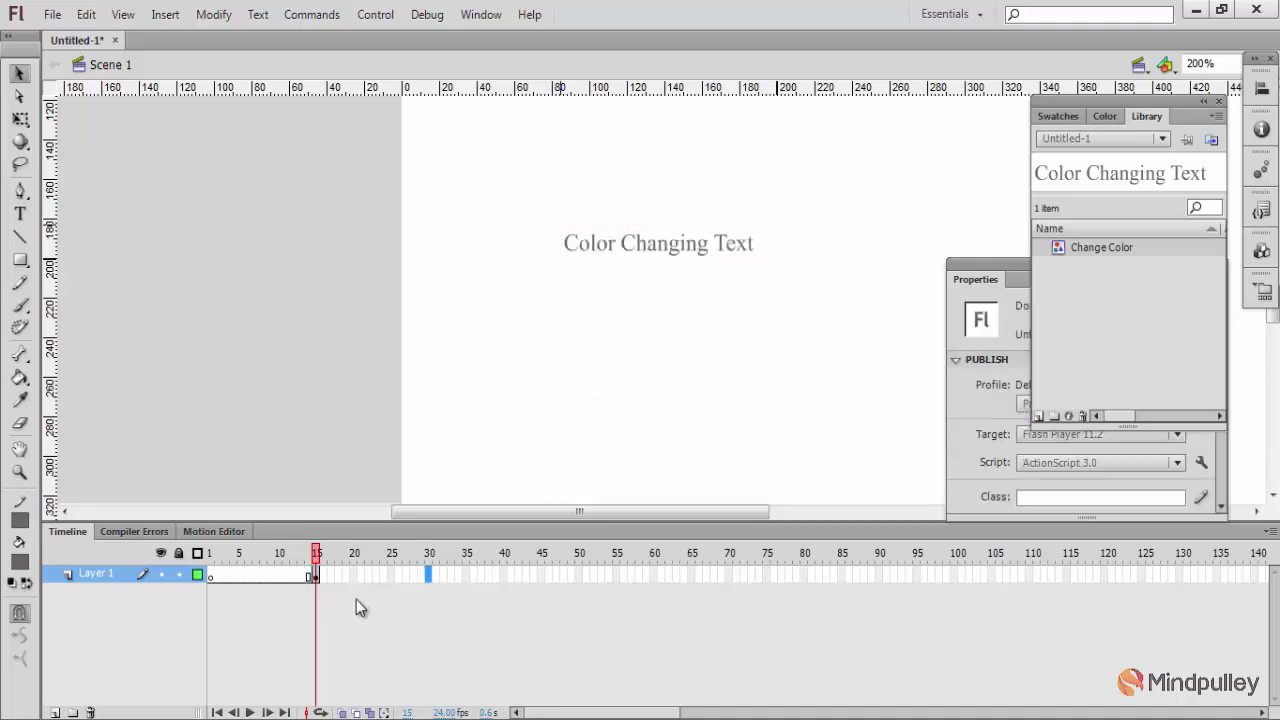
{"action": "left_click_drag", "start_coordinate": [317, 579], "coordinate": [428, 585]}
{"action": "left_click", "coordinate": [433, 580]}
{"action": "key", "text": "F6"}
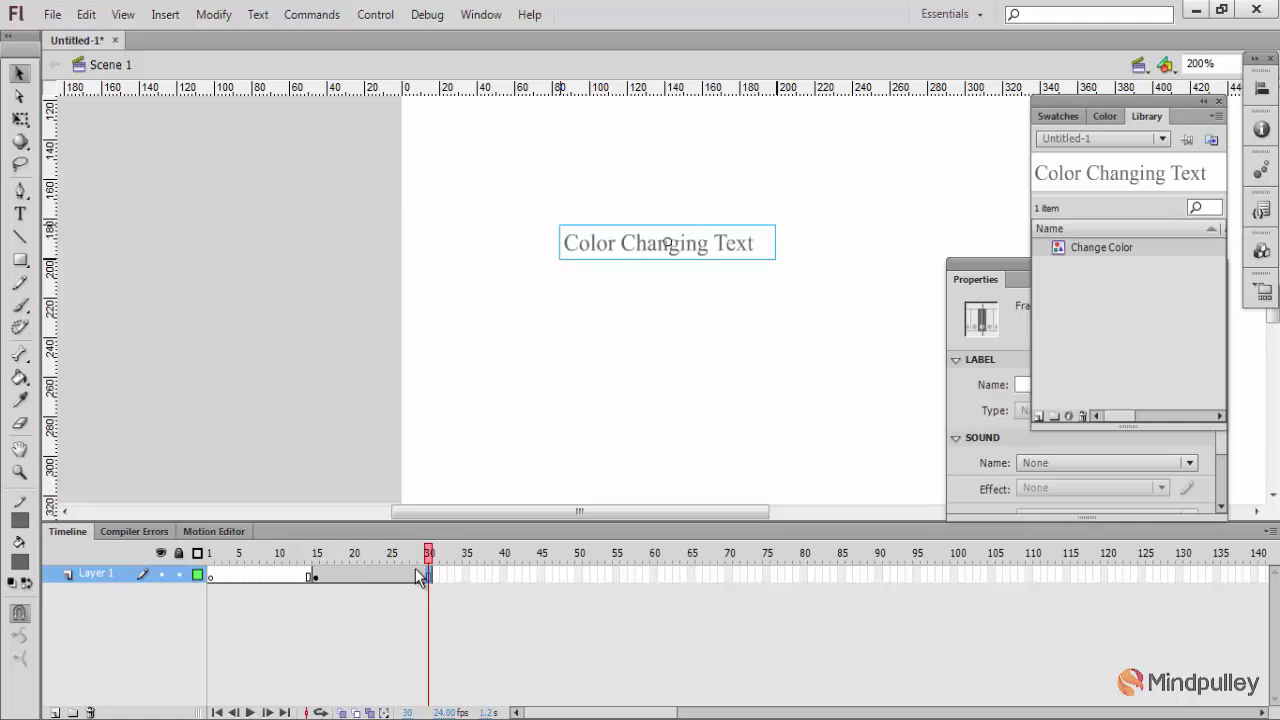
Step: Open the text symbol at frame 15 for editing in place and select all of the text "Color Changing Text"
{"action": "left_click", "coordinate": [311, 579]}
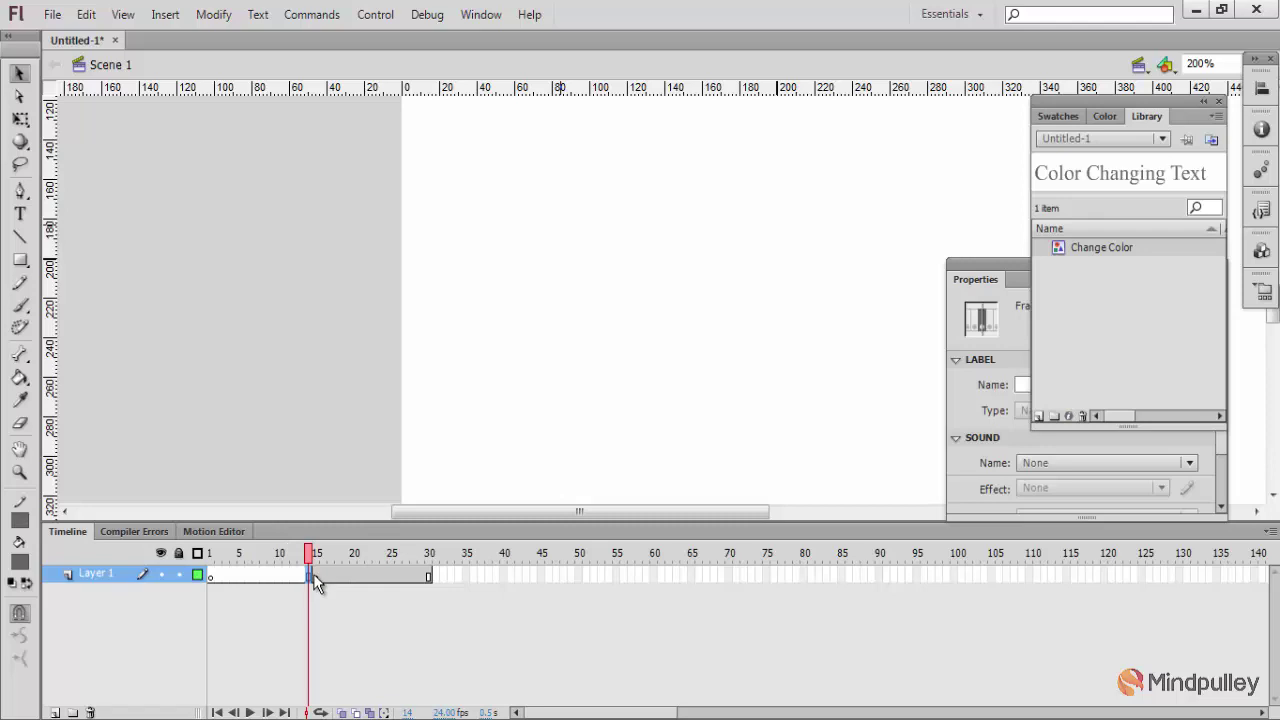
{"action": "key", "text": "F6"}
{"action": "left_click", "coordinate": [211, 577]}
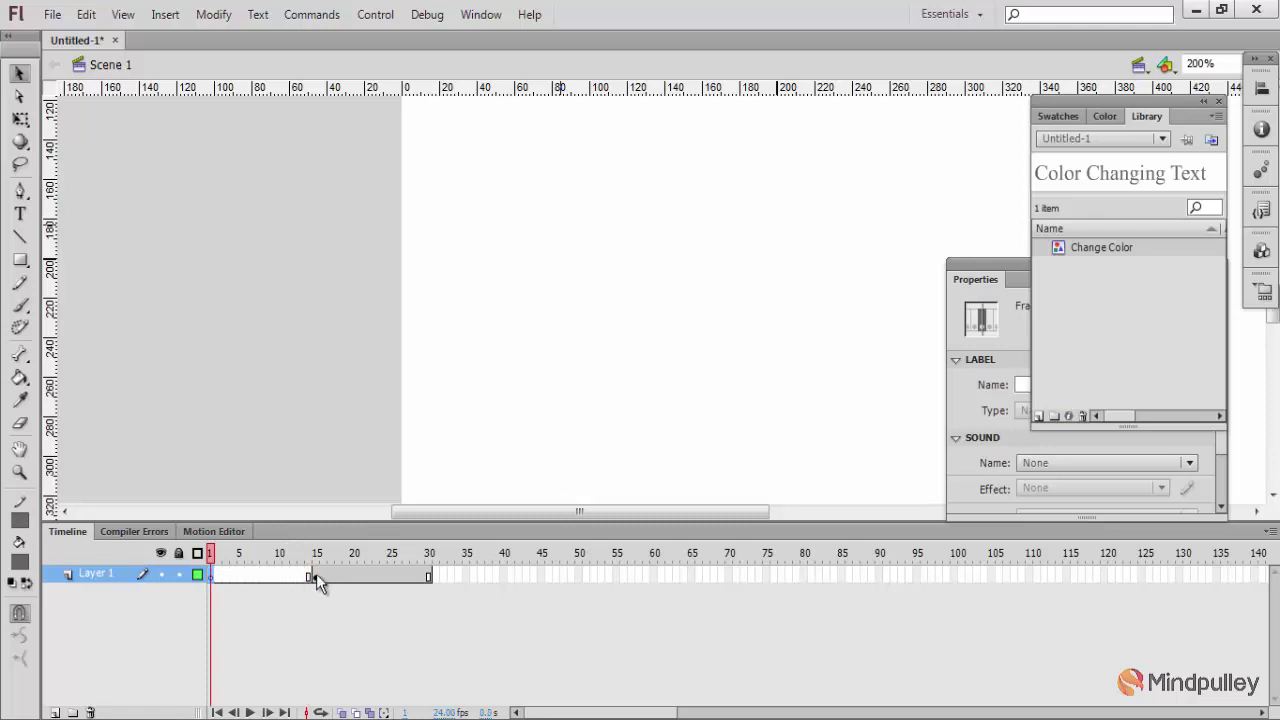
{"action": "left_click", "coordinate": [316, 575]}
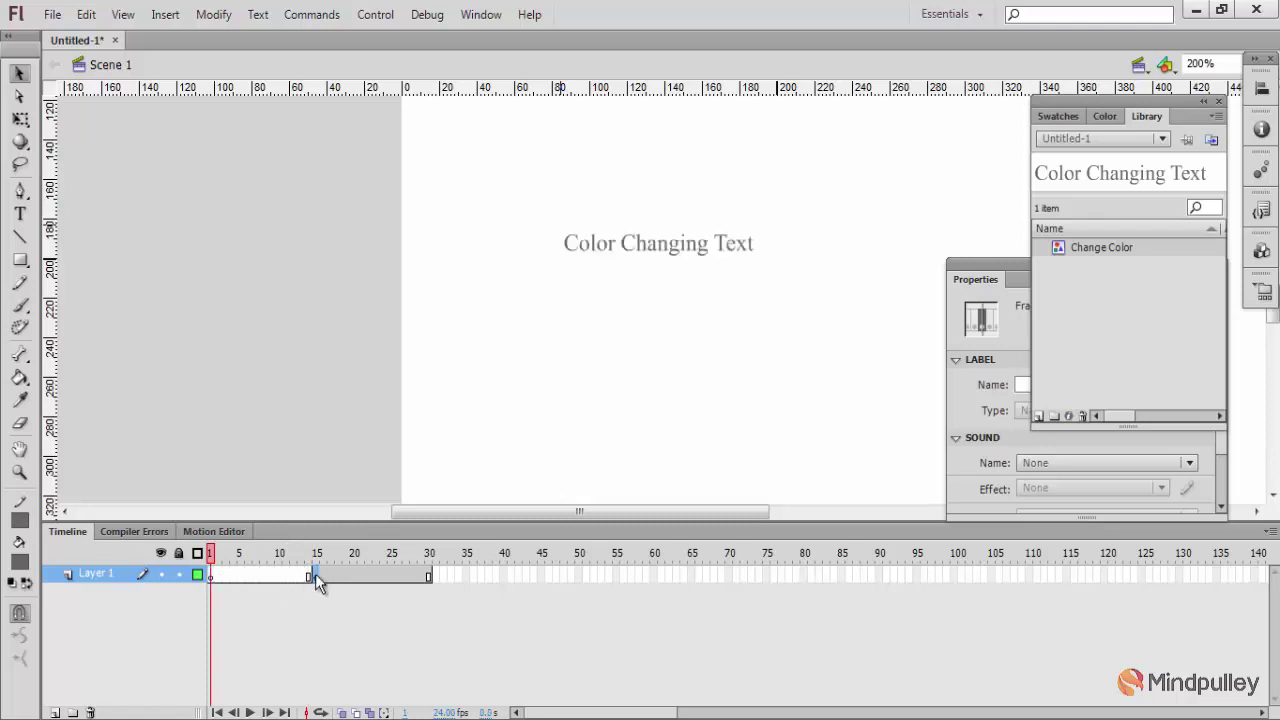
{"action": "double_click", "coordinate": [769, 254]}
{"action": "double_click", "coordinate": [757, 246]}
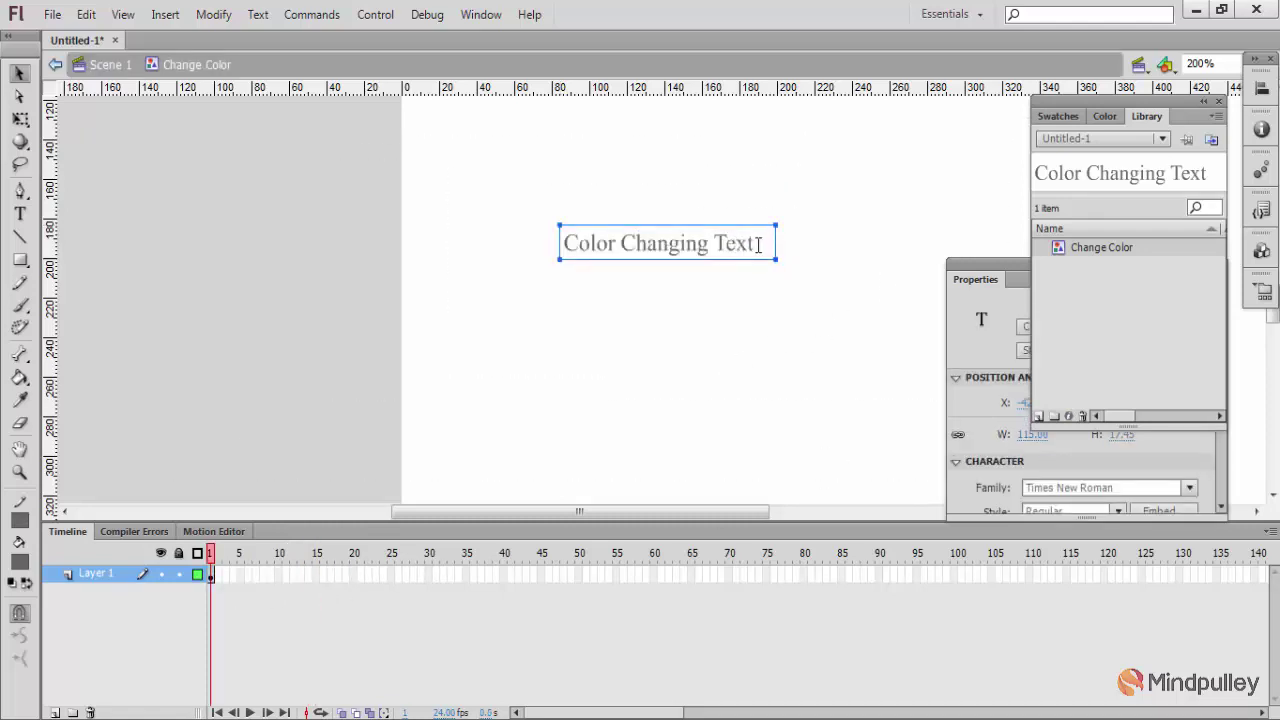
{"action": "left_click_drag", "start_coordinate": [565, 243], "coordinate": [756, 243]}
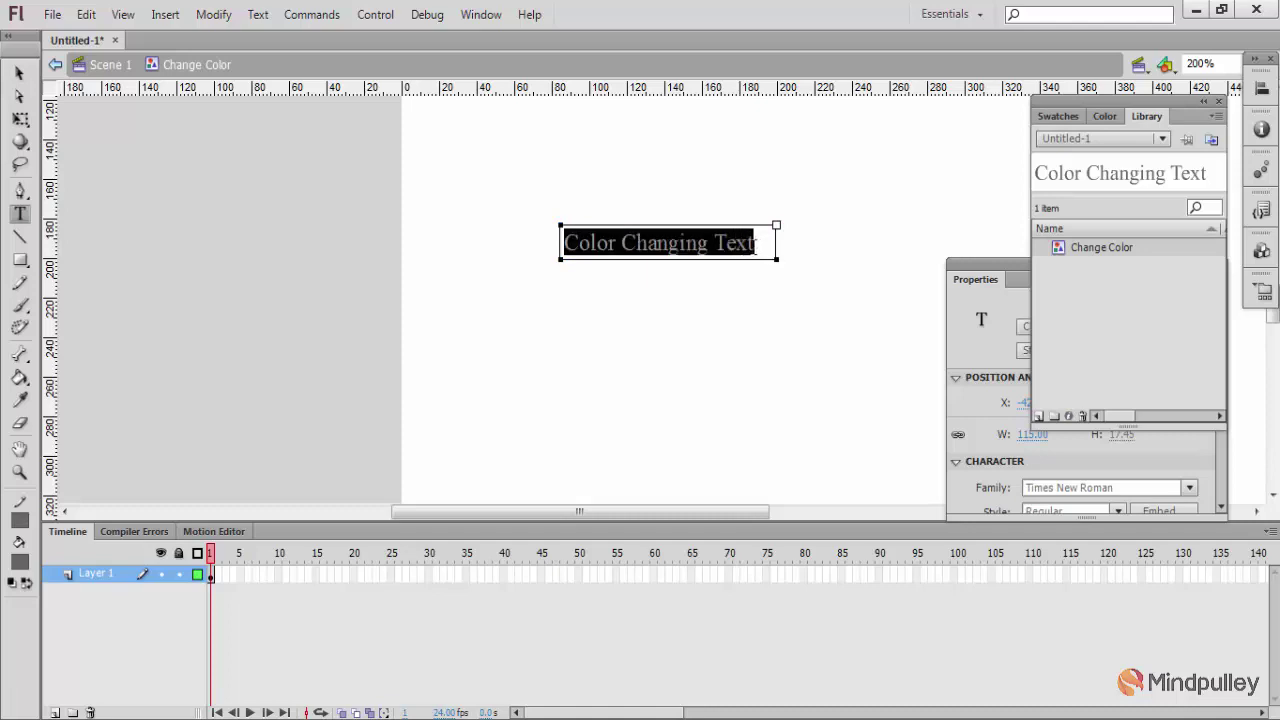
Step: Set the fill color of the selected text to the solid turquoise 66D2BD
{"action": "left_click", "coordinate": [1104, 116]}
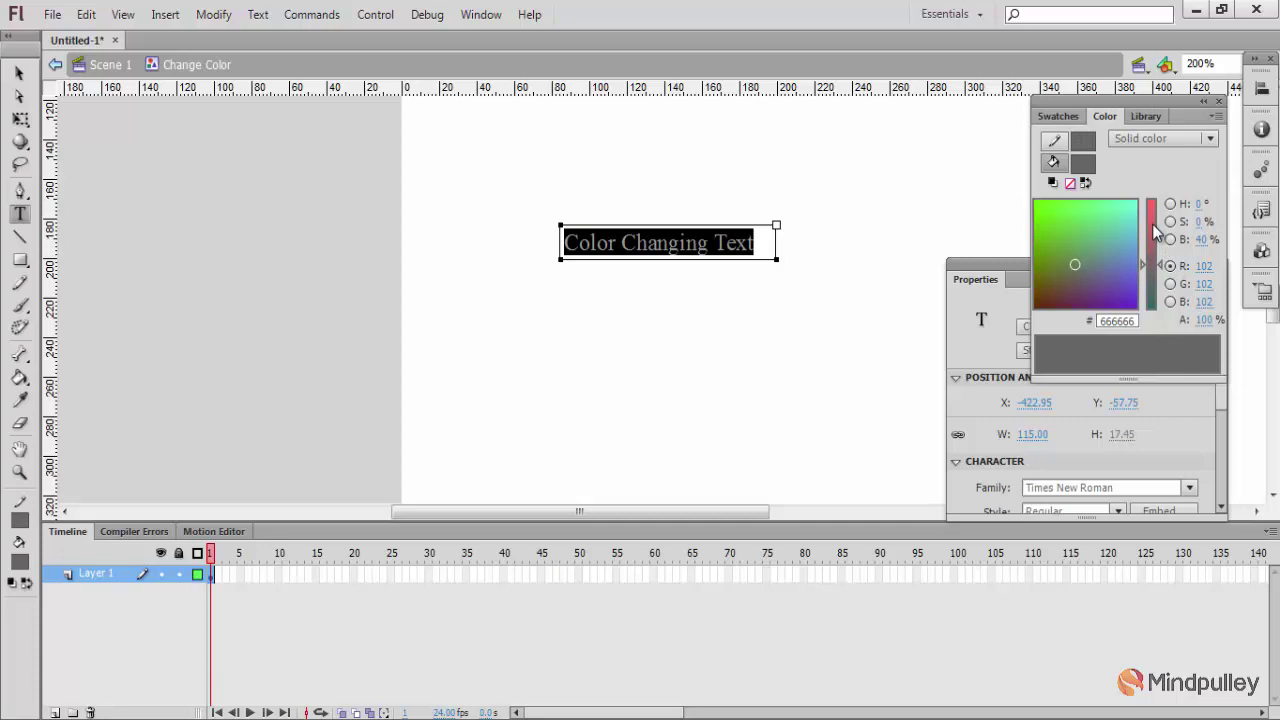
{"action": "left_click", "coordinate": [1211, 139]}
{"action": "left_click", "coordinate": [1211, 139]}
{"action": "left_click", "coordinate": [1110, 240]}
{"action": "left_click", "coordinate": [1112, 220]}
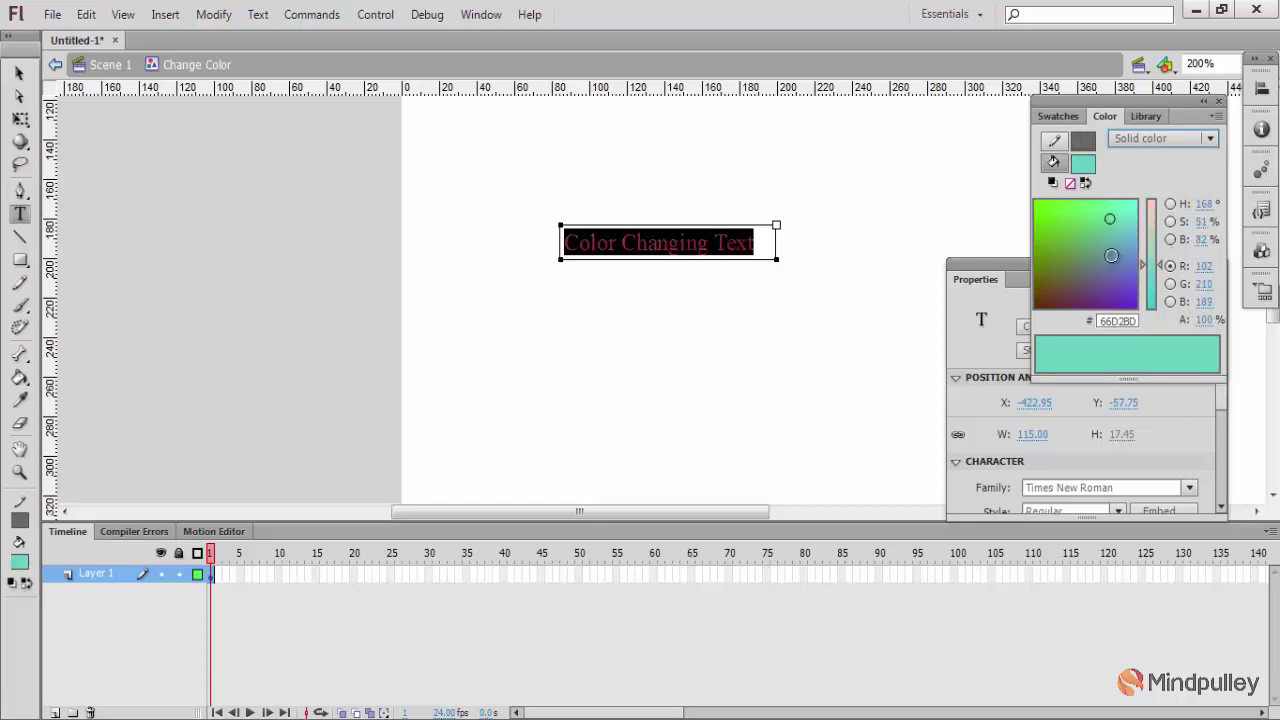
Step: Set the fill color of the selected text to the solid blue 6680D9
{"action": "left_click", "coordinate": [1108, 272]}
{"action": "left_click", "coordinate": [1090, 252]}
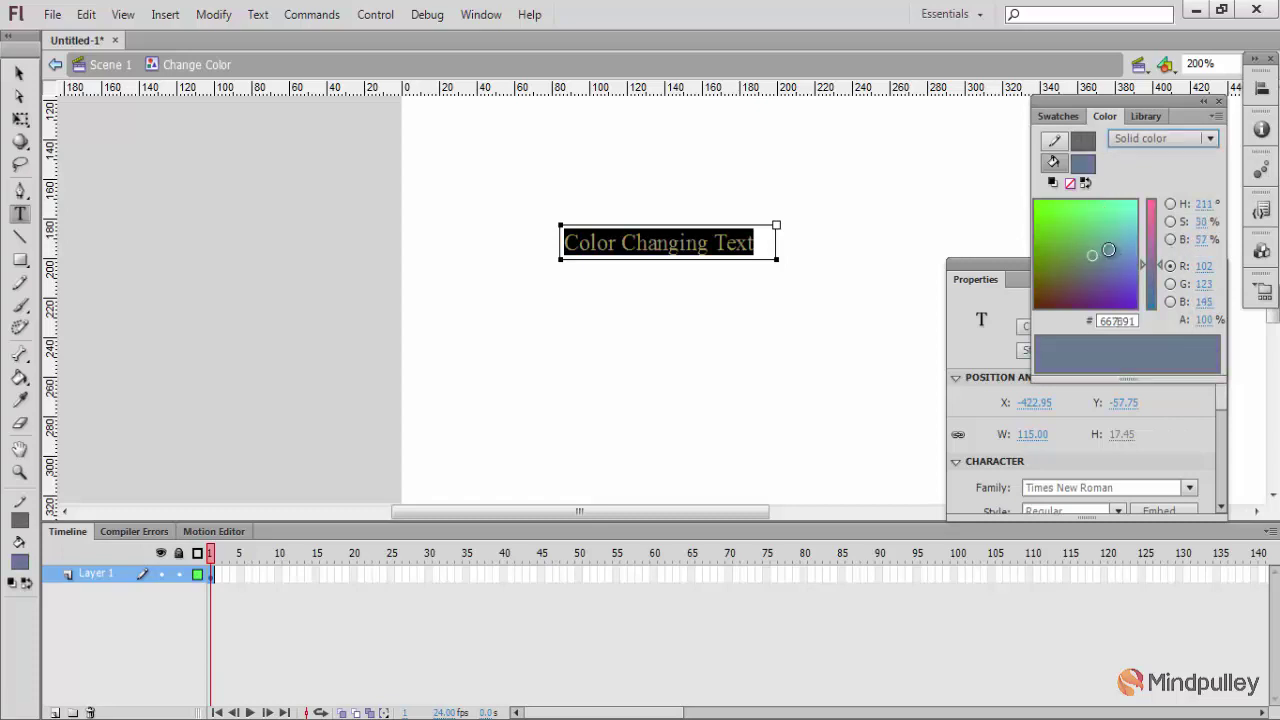
{"action": "left_click", "coordinate": [1121, 254]}
{"action": "left_click", "coordinate": [1170, 266]}
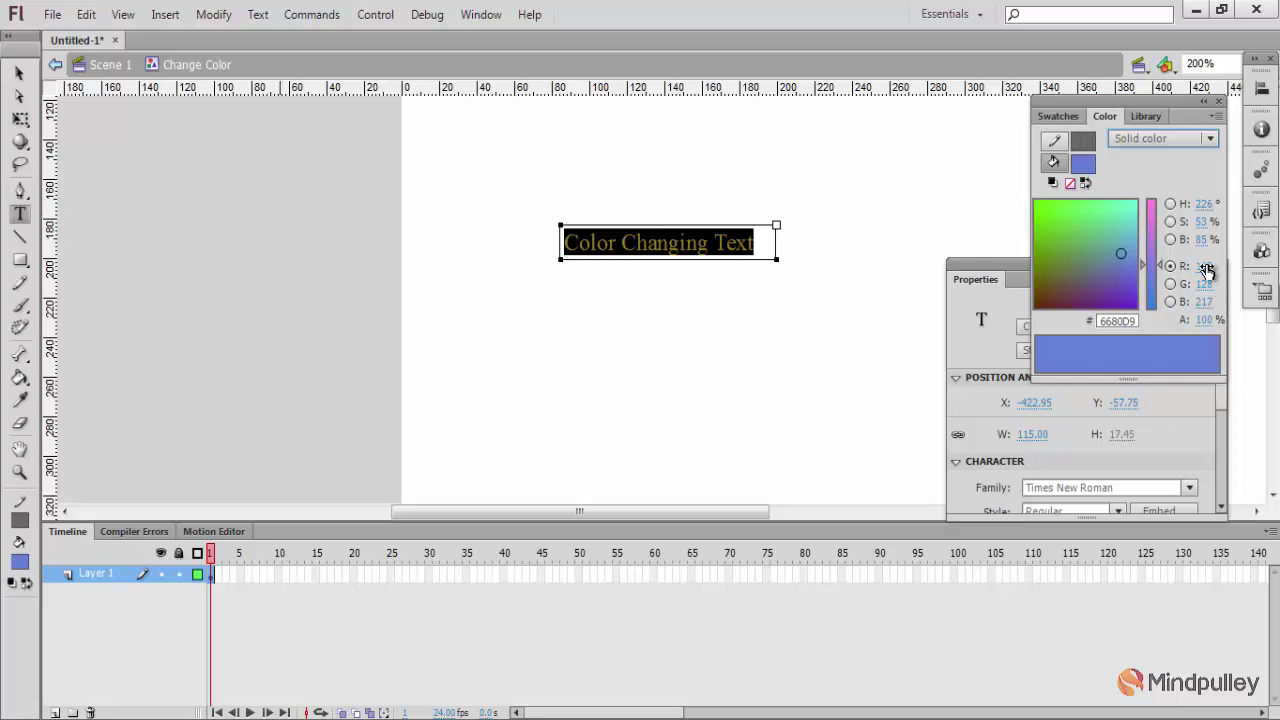
Step: Set the red and blue values of the text's fill color to 0, making it green 008000, and deselect the text
{"action": "left_click", "coordinate": [1205, 267]}
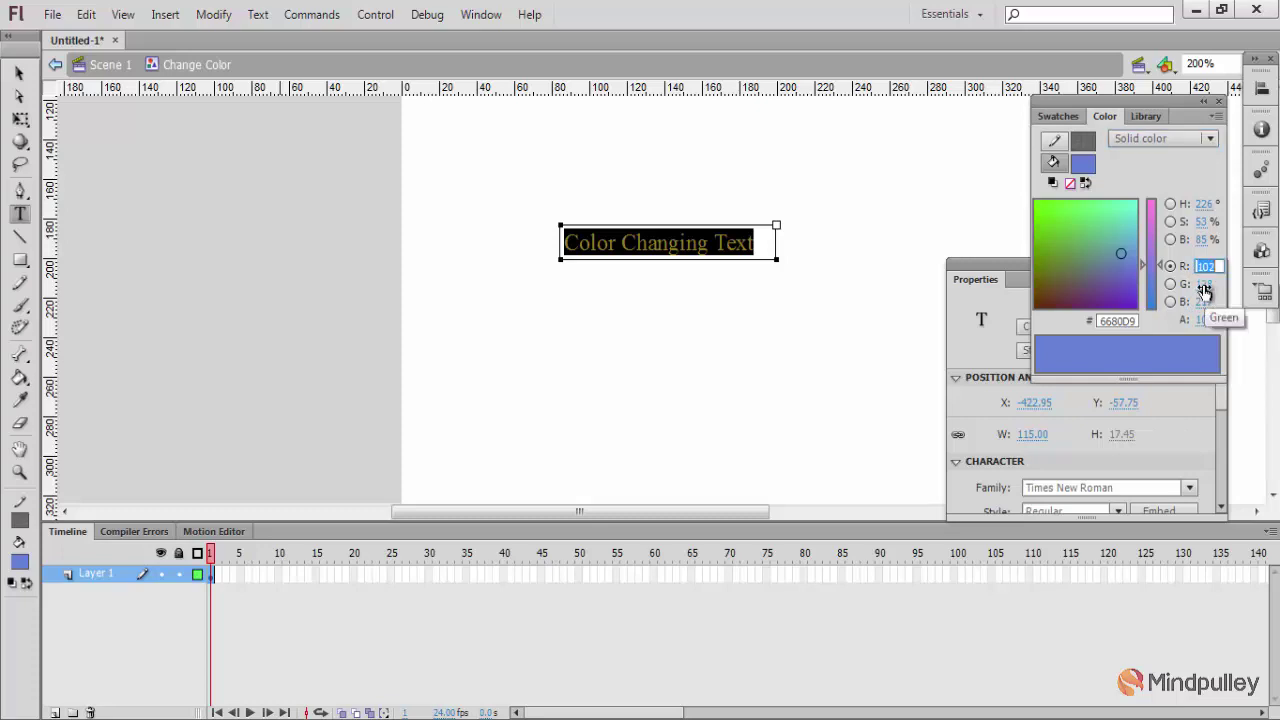
{"action": "type", "text": "0"}
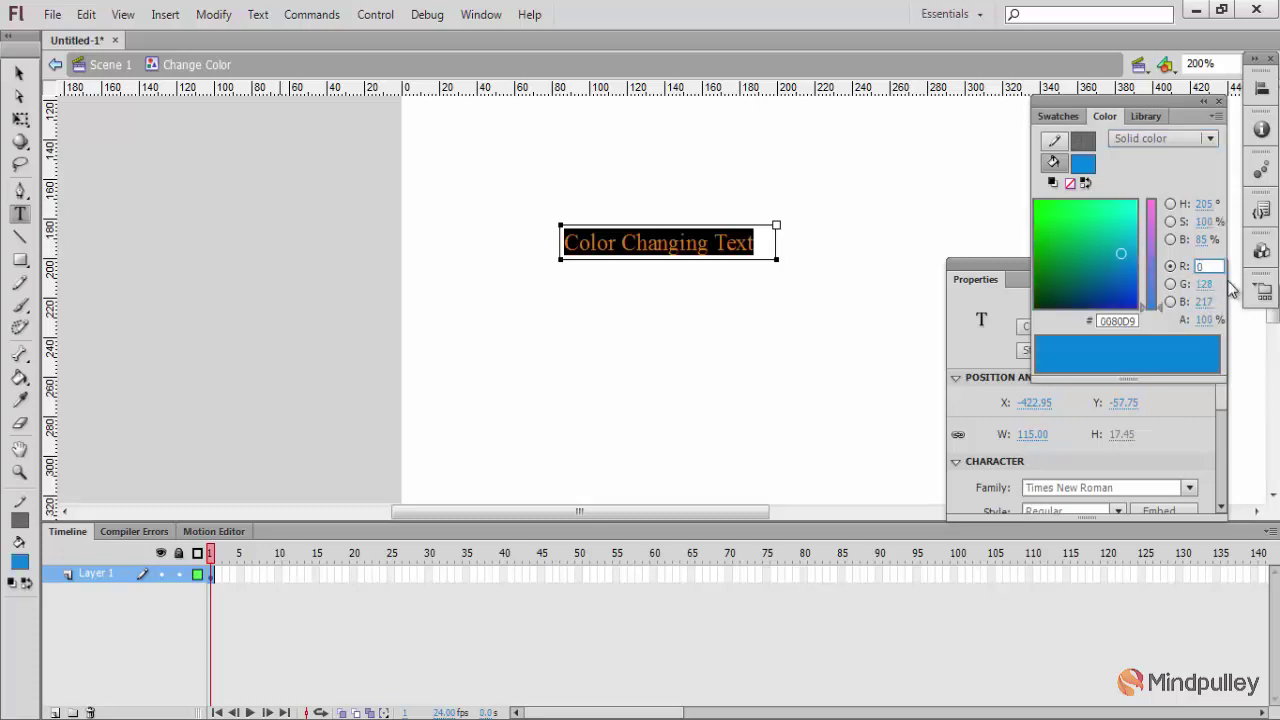
{"action": "left_click", "coordinate": [1205, 286]}
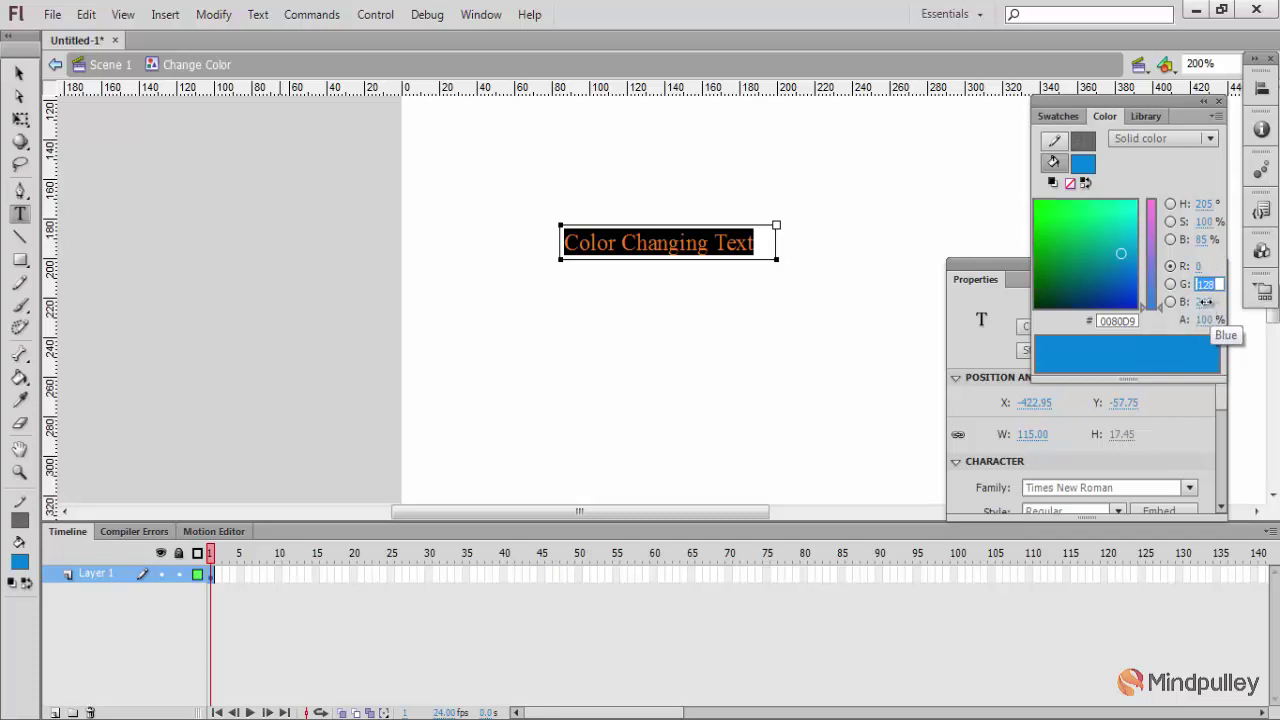
{"action": "left_click", "coordinate": [1204, 302]}
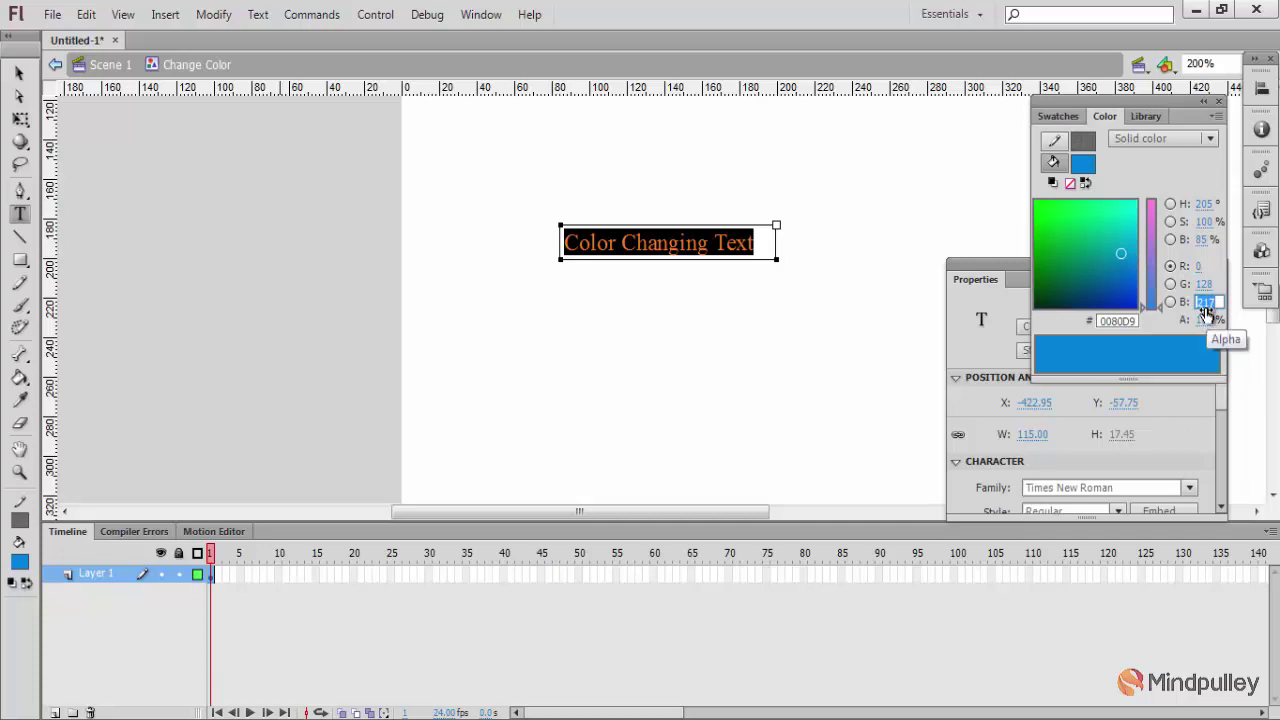
{"action": "type", "text": "0"}
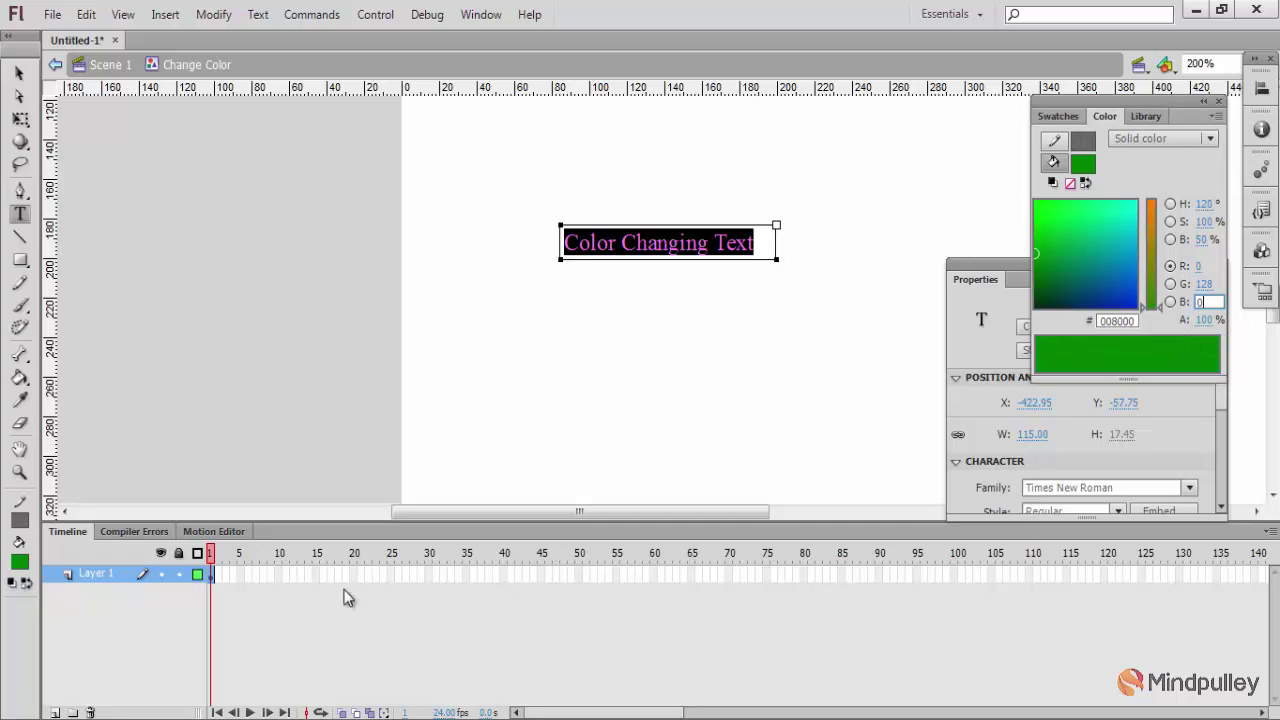
{"action": "left_click", "coordinate": [213, 580]}
{"action": "left_click", "coordinate": [643, 386]}
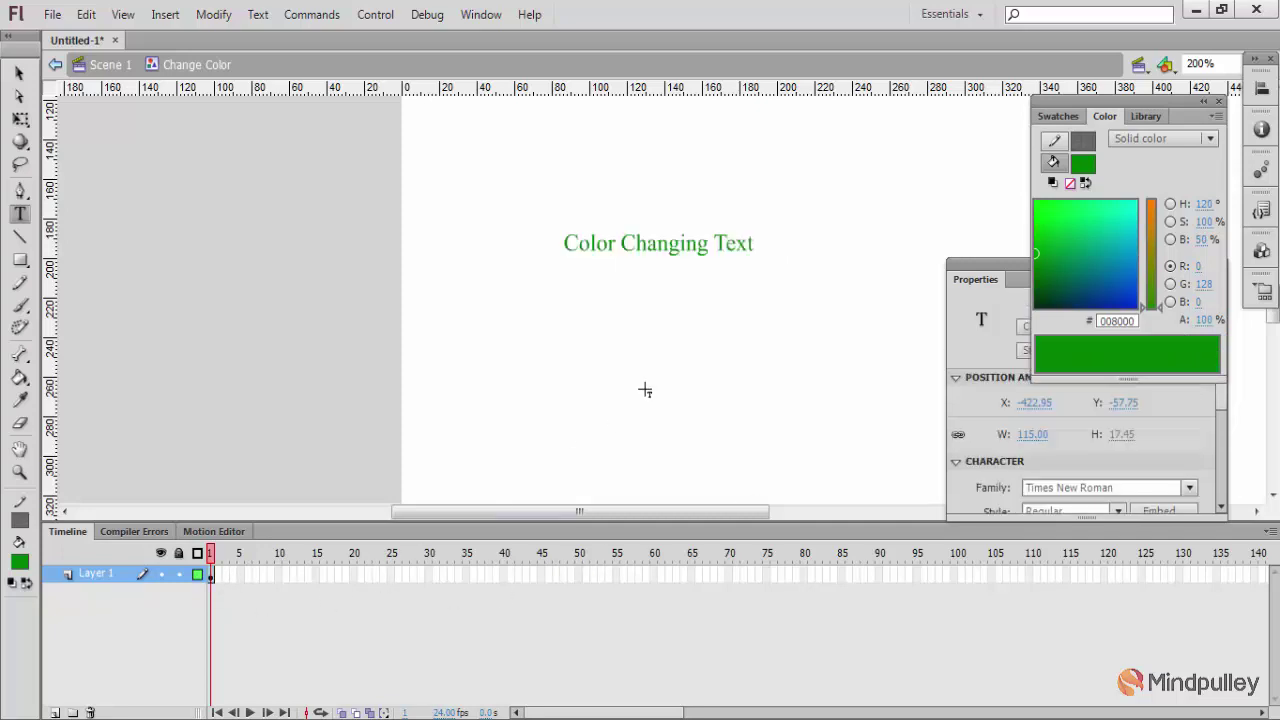
Step: Extend Layer 1 inside the text symbol to frame 30 and deselect the text
{"action": "left_click_drag", "start_coordinate": [212, 575], "coordinate": [318, 572]}
{"action": "left_click", "coordinate": [319, 573]}
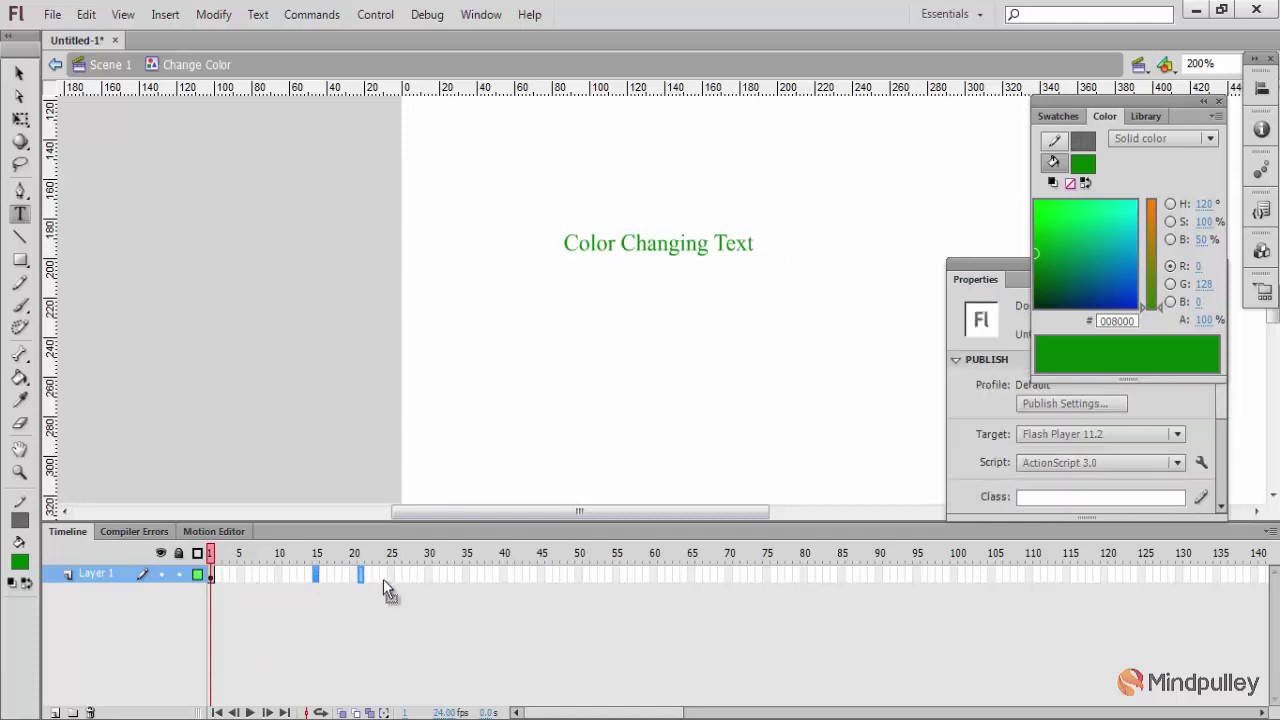
{"action": "left_click", "coordinate": [429, 575]}
{"action": "key", "text": "F6"}
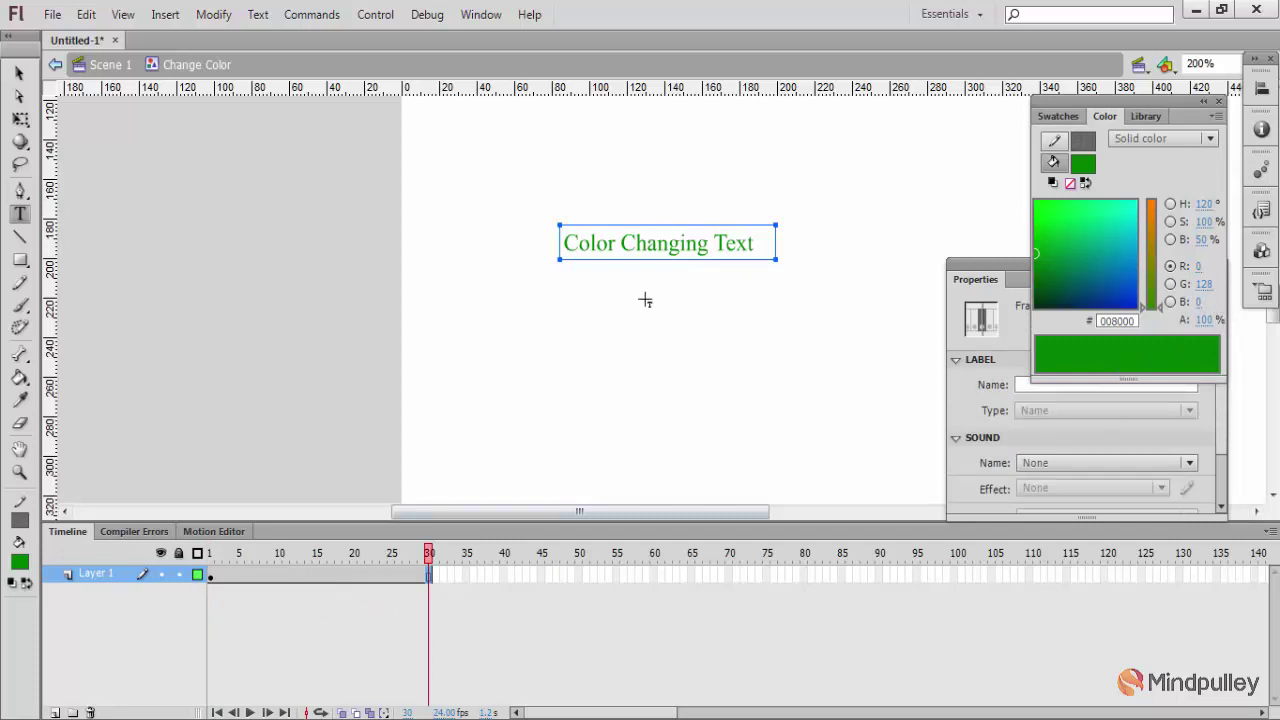
{"action": "left_click", "coordinate": [529, 287]}
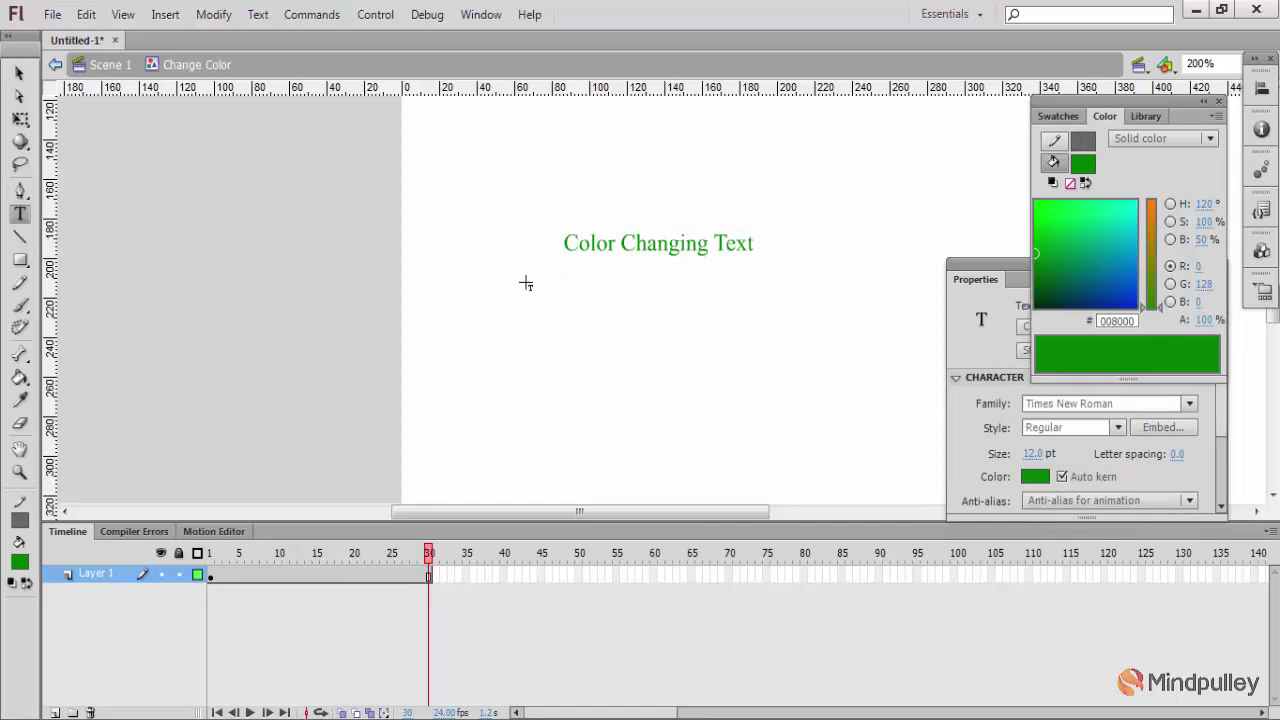
Step: Test the movie to preview the text animation, and close the preview window
{"action": "key", "text": "ctrl+Return"}
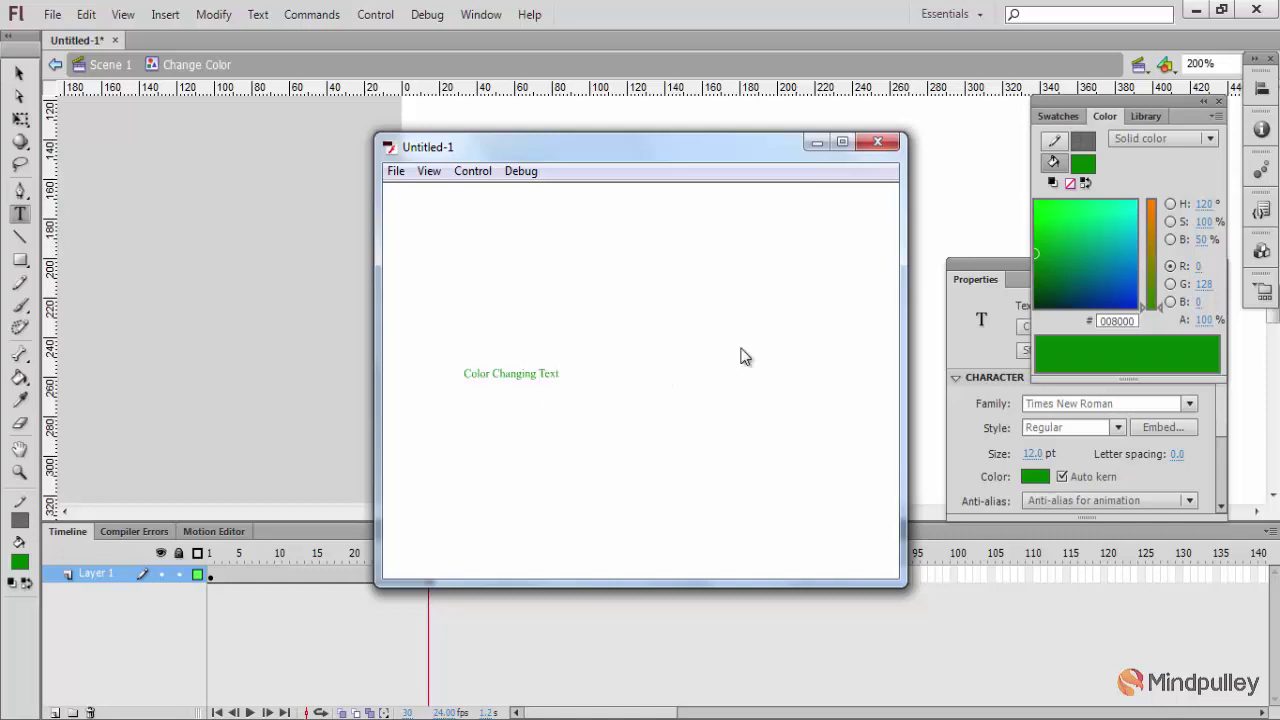
{"action": "left_click", "coordinate": [396, 171]}
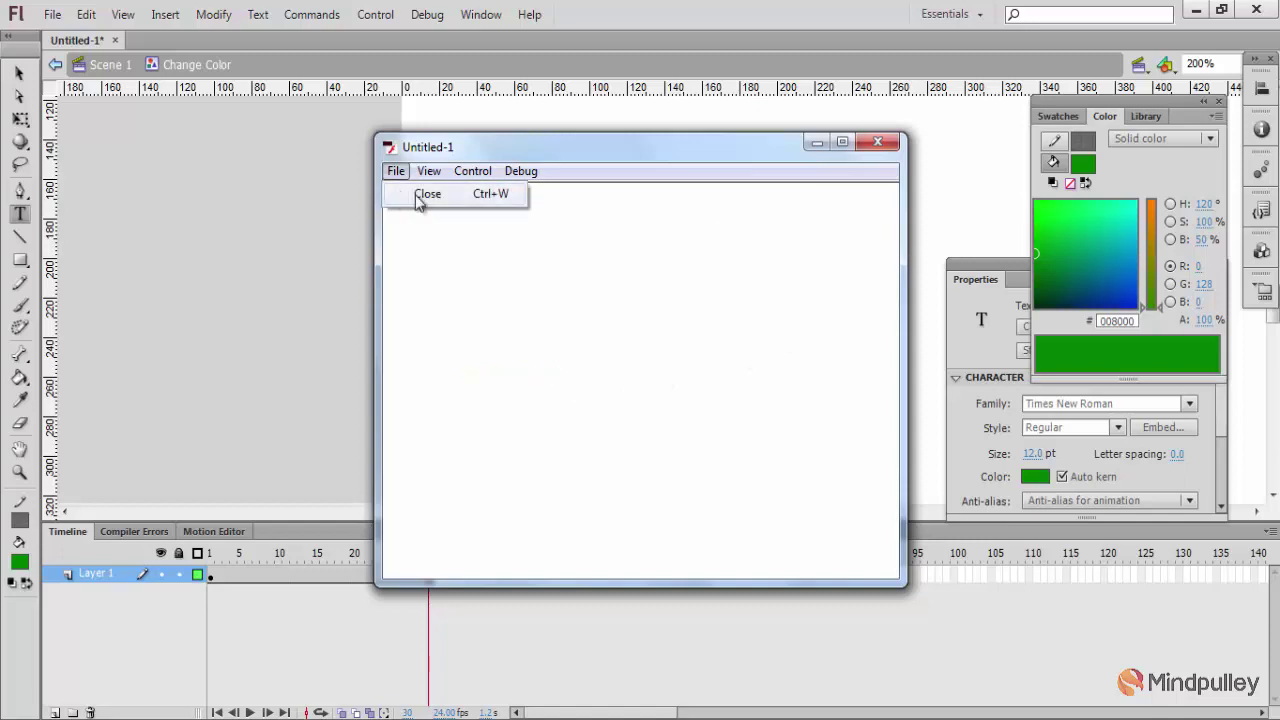
{"action": "left_click", "coordinate": [416, 196]}
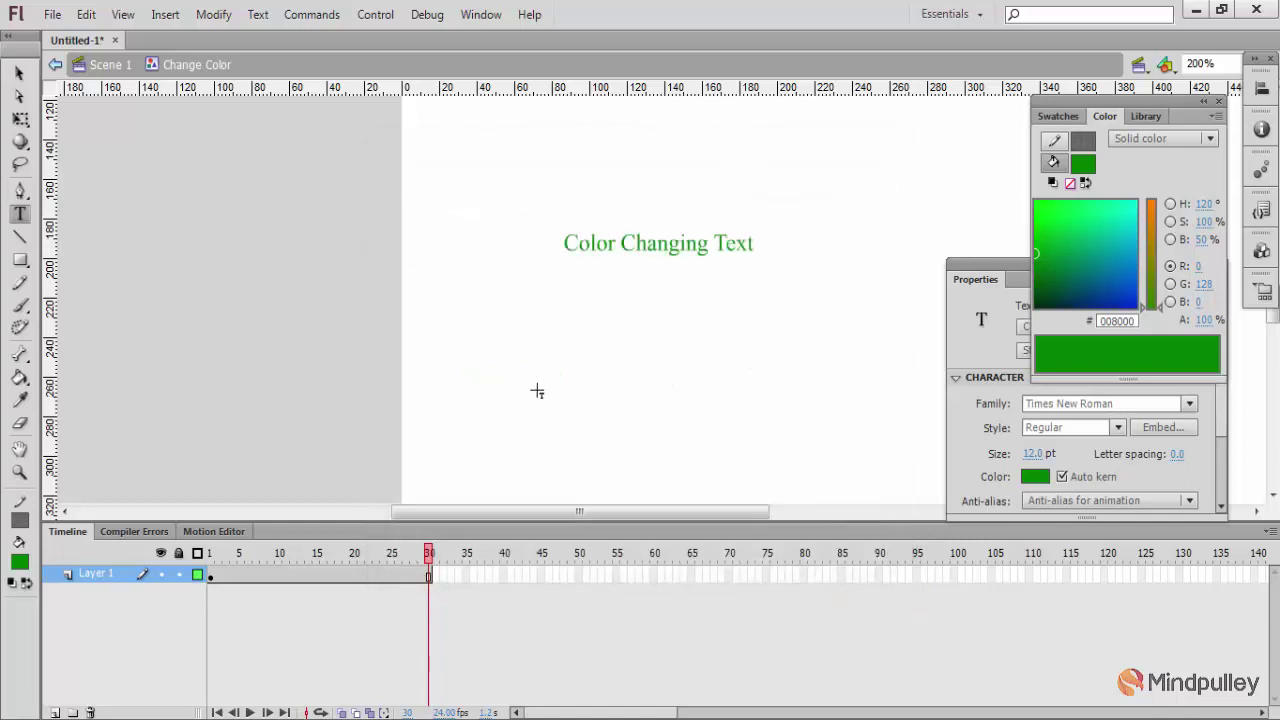